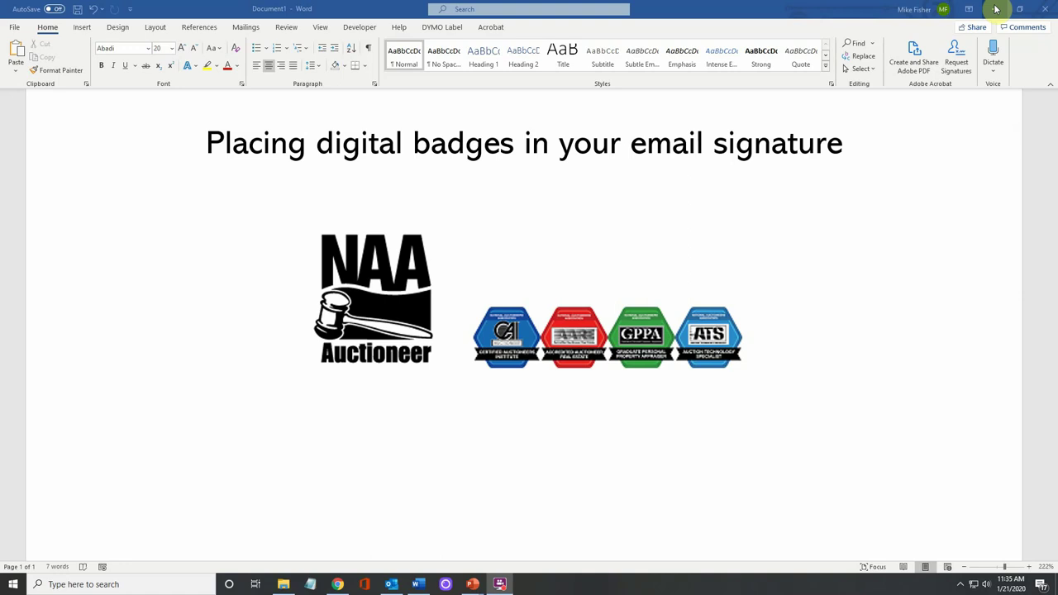
- Log in to BadgeCert in Chrome and open the shared public group badges page, completing the robot verification
click(995, 9)
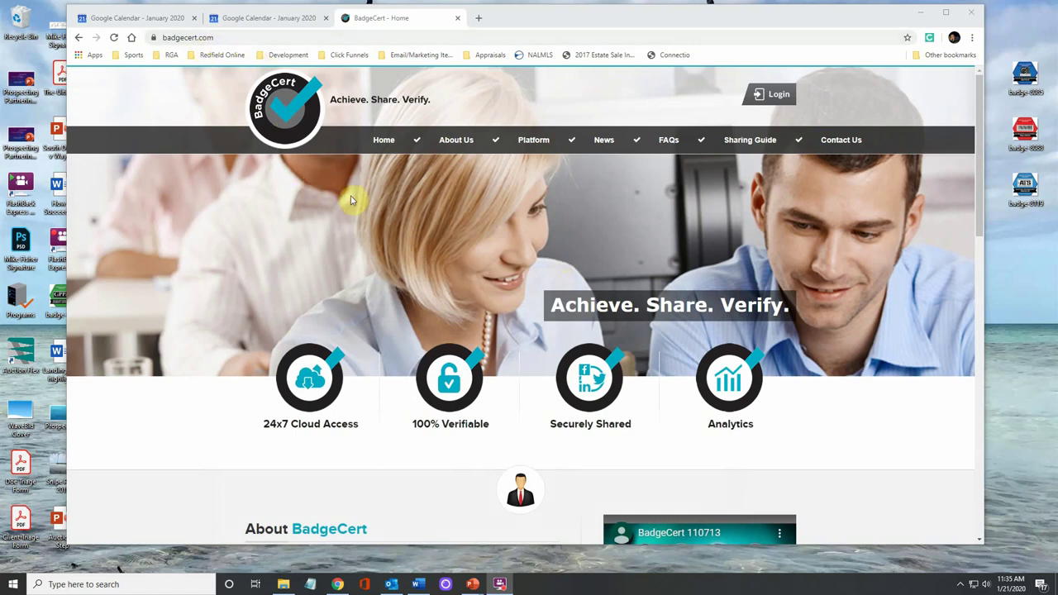
click(778, 94)
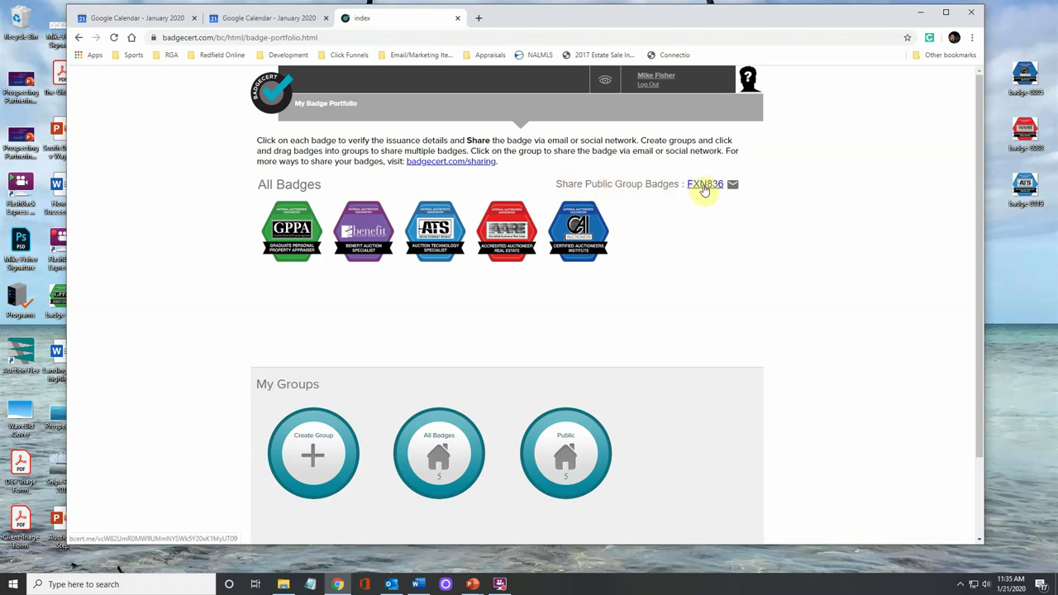
click(704, 186)
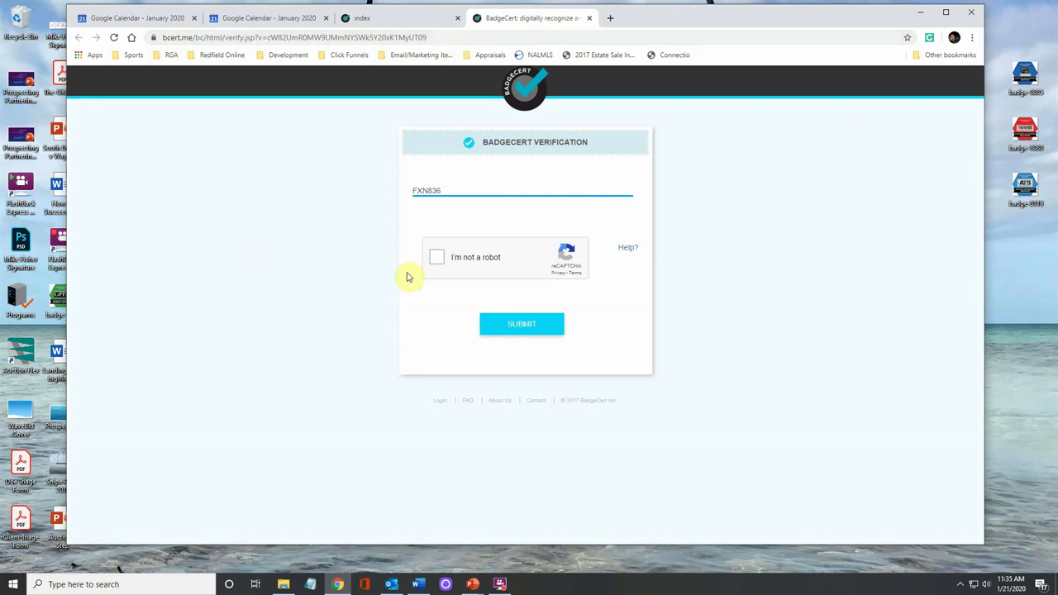
click(437, 257)
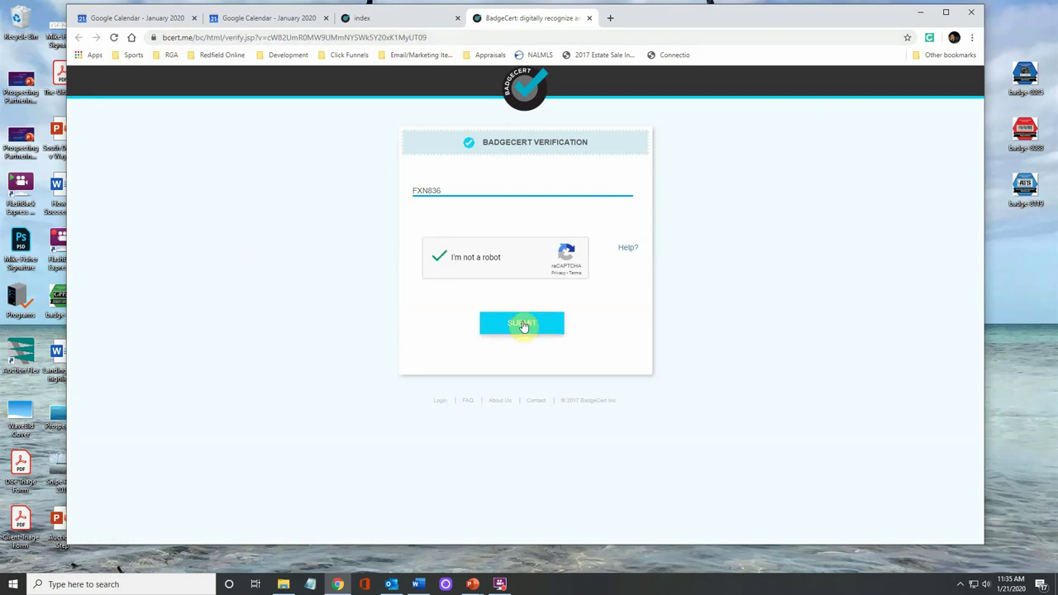
click(524, 325)
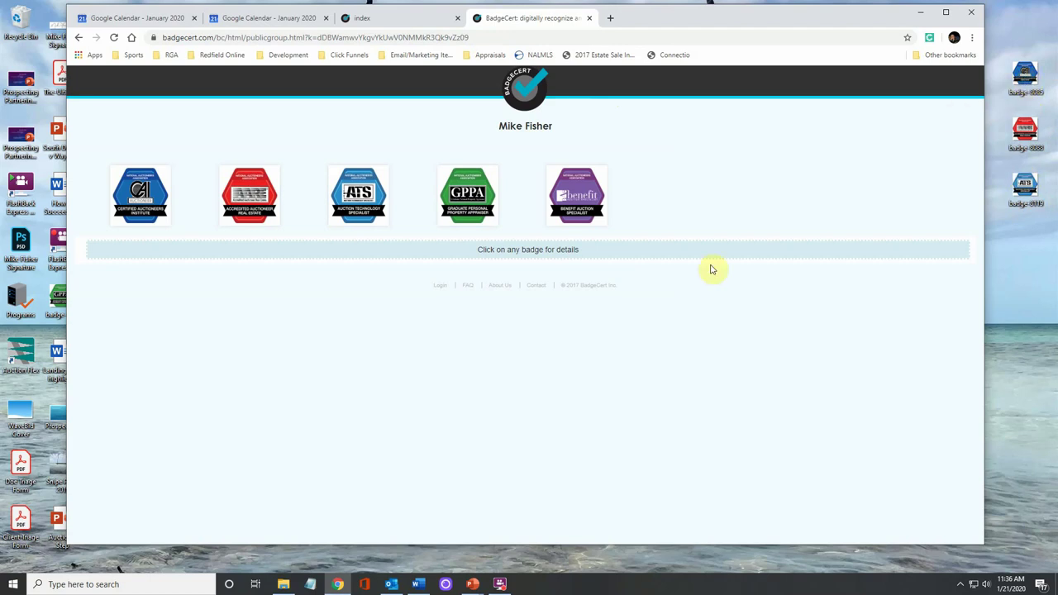
- Switch to Outlook and search its commands for "signa" to open the Signatures and Stationery settings
mouse_move(395, 590)
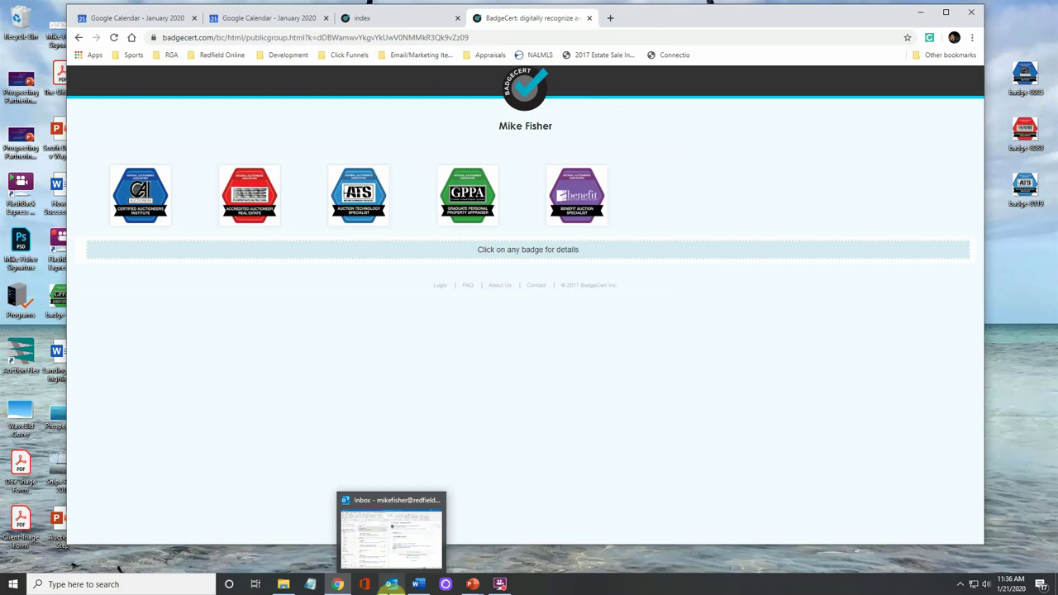
click(394, 586)
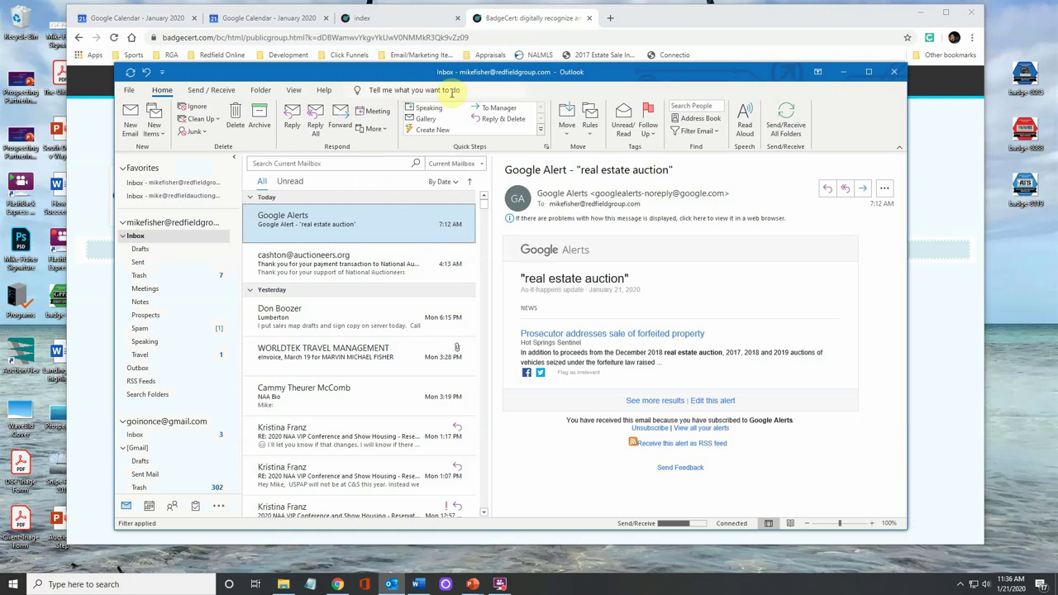
click(389, 91)
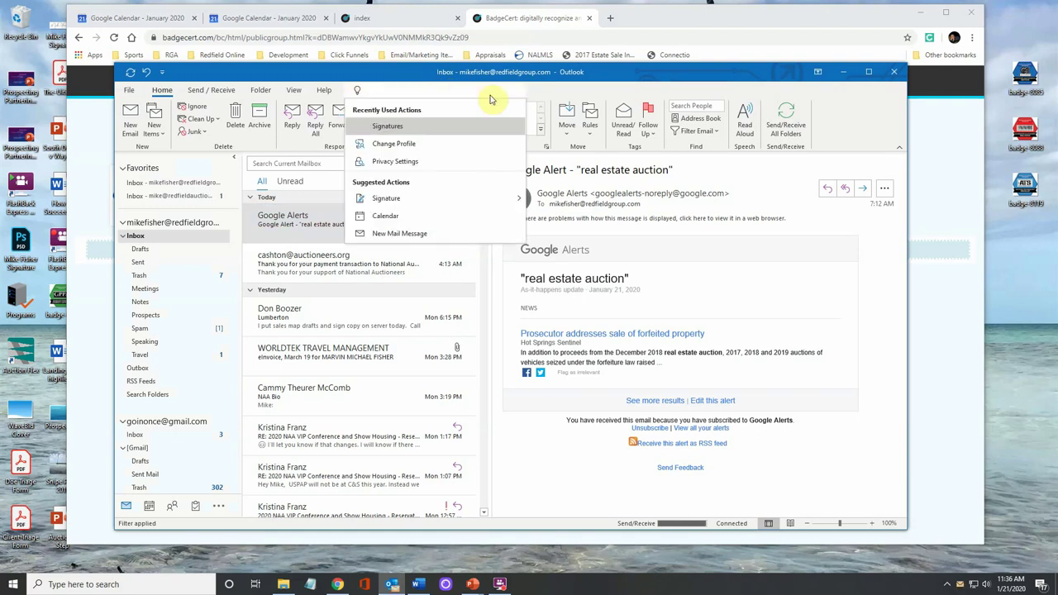
text(signa)
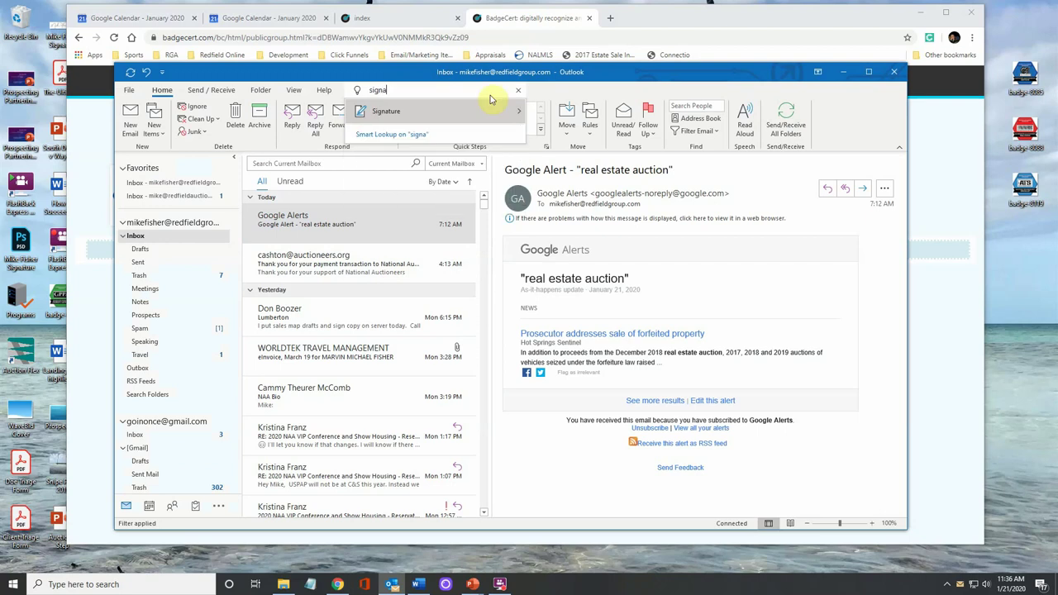
mouse_move(402, 111)
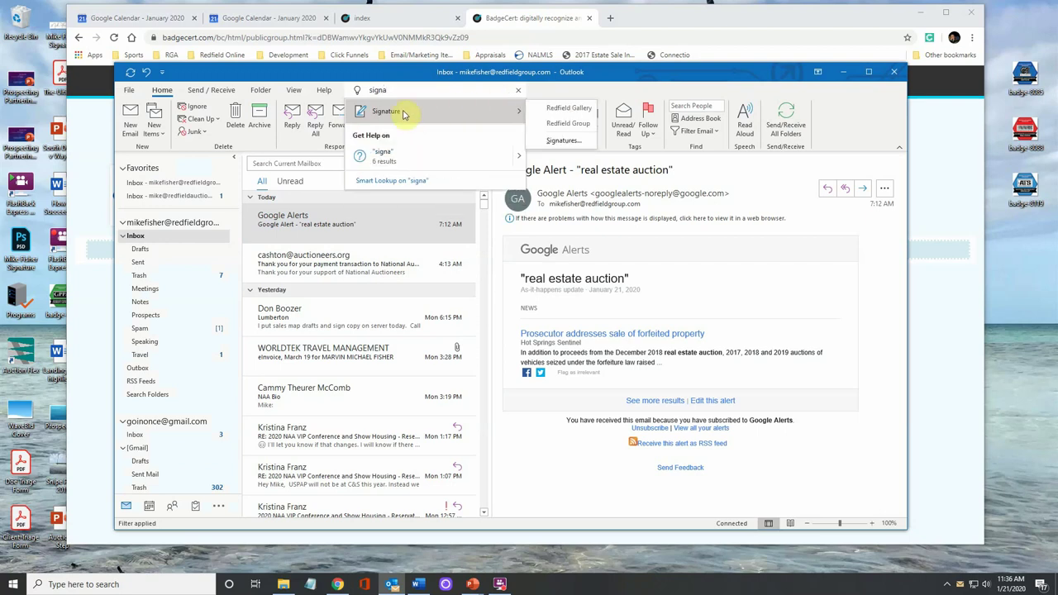
click(562, 142)
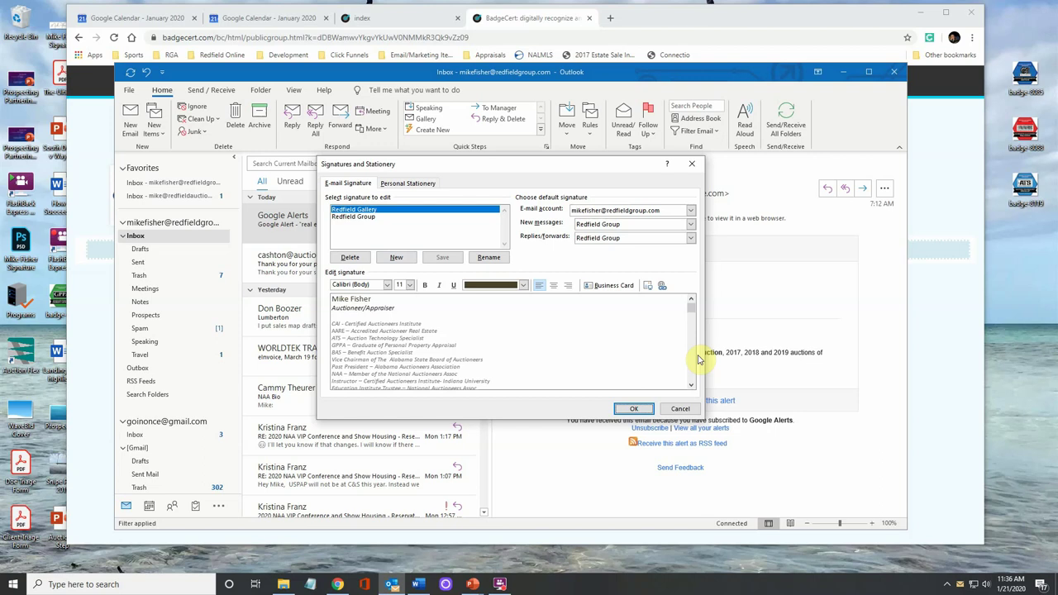
- Look through the Redfield Gallery signature for a suitable place for the badges, from the credentials list to the logos
click(692, 385)
click(691, 384)
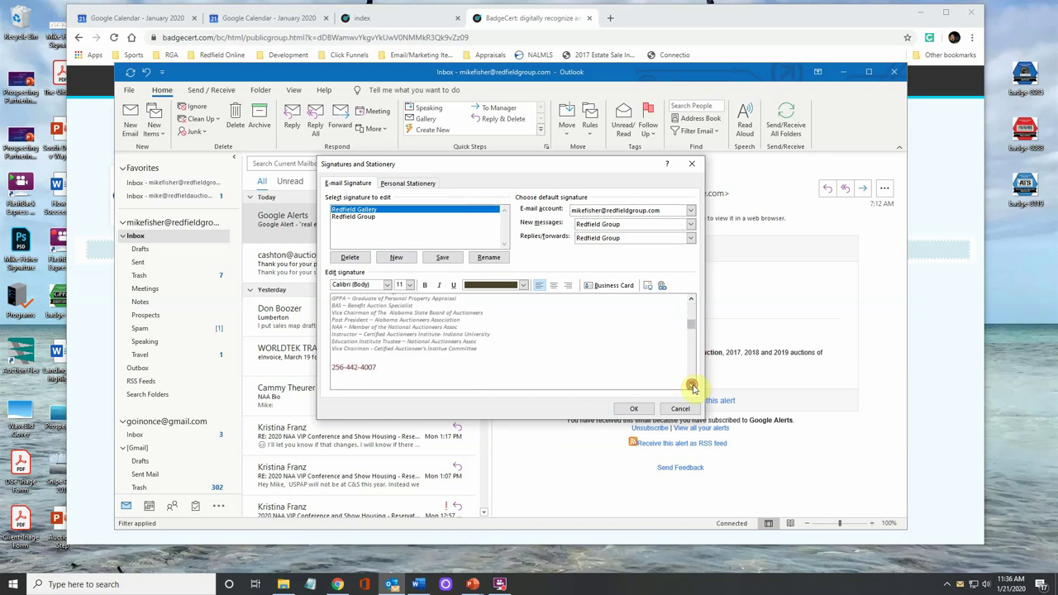
click(691, 385)
click(691, 384)
click(691, 385)
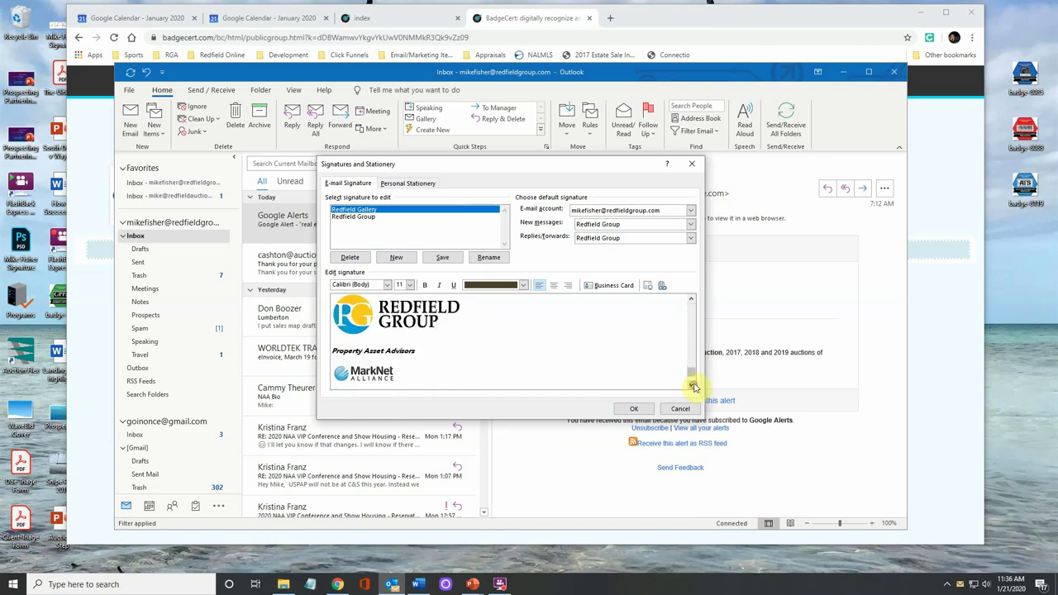
click(691, 301)
click(691, 301)
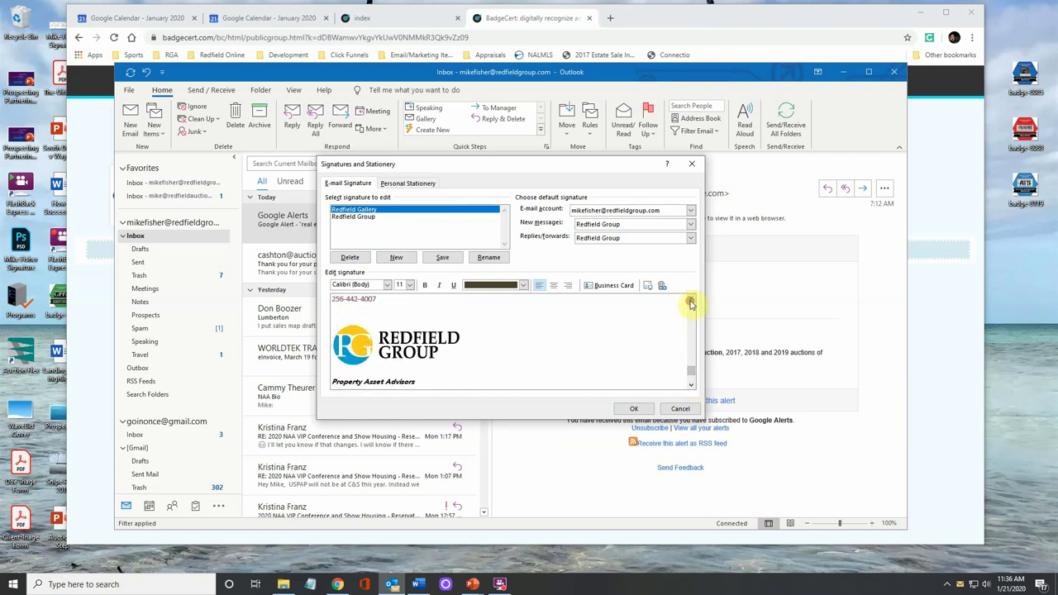
click(691, 301)
click(692, 301)
click(691, 301)
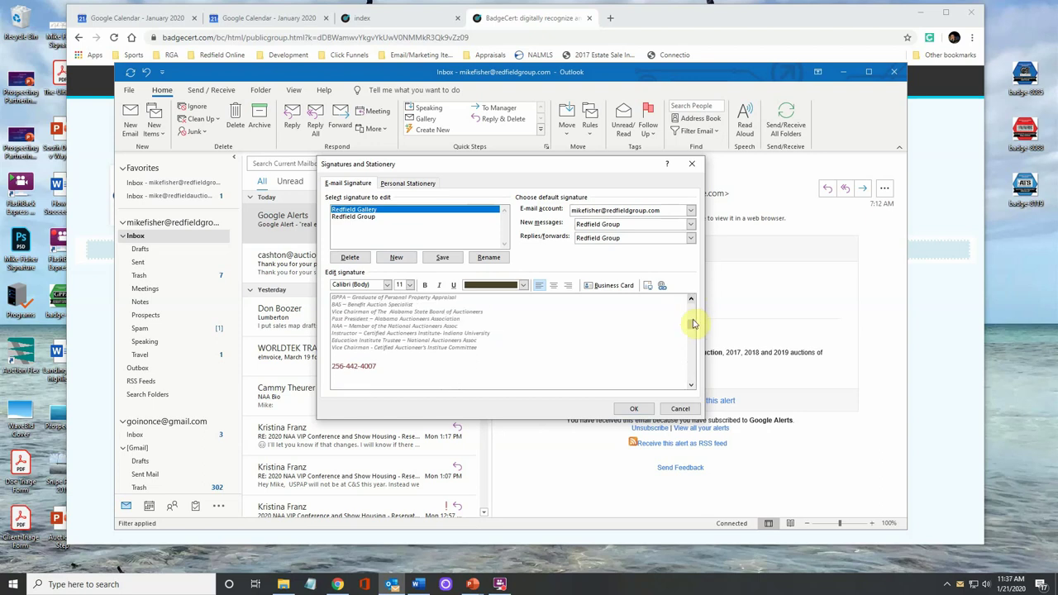
click(691, 385)
click(691, 385)
click(692, 385)
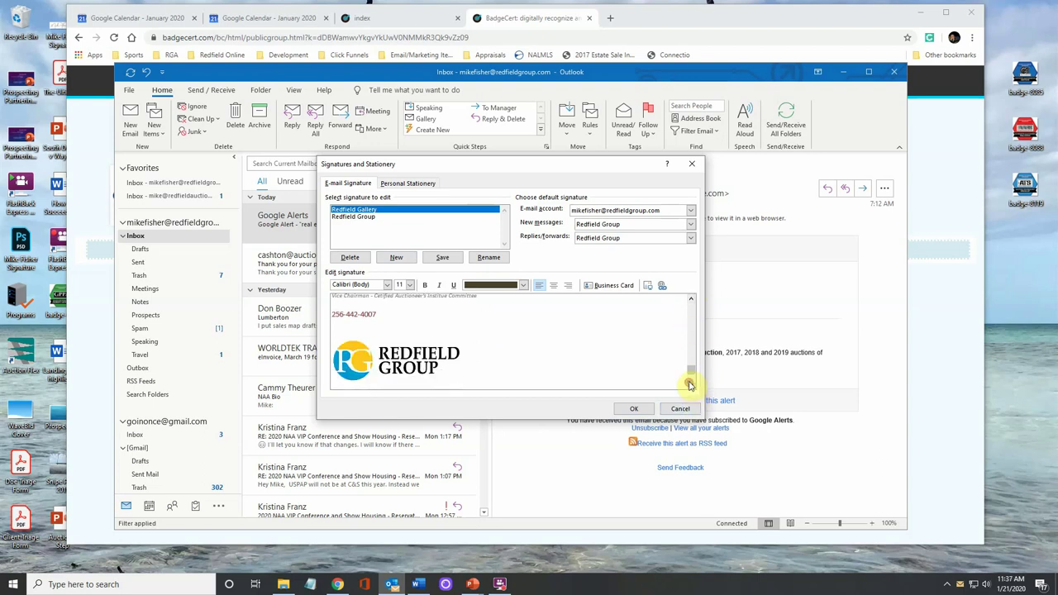
click(691, 386)
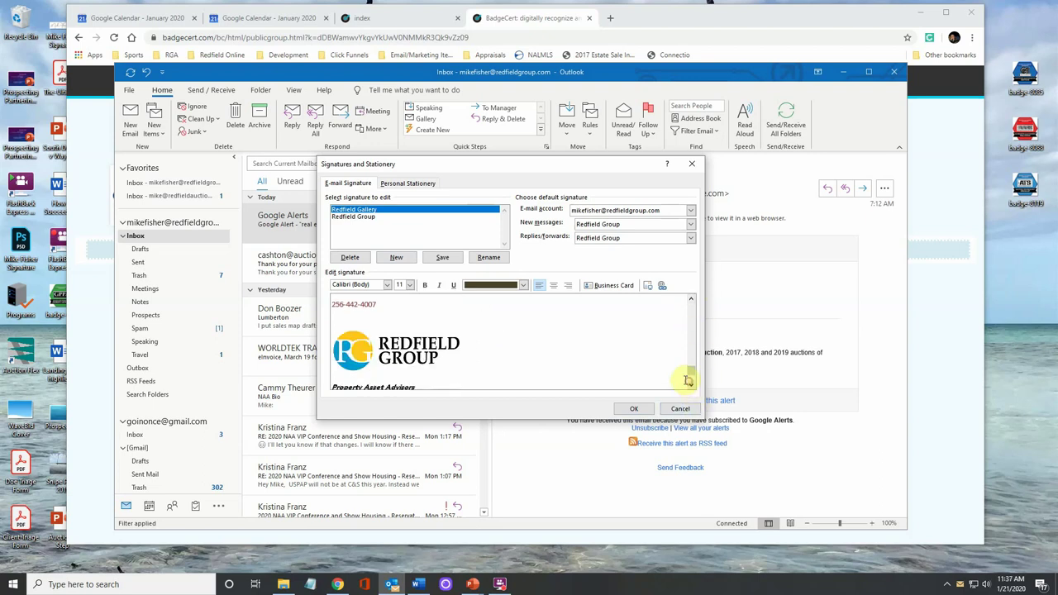
click(692, 301)
click(691, 301)
click(691, 301)
click(691, 301)
click(691, 301)
click(691, 301)
click(691, 301)
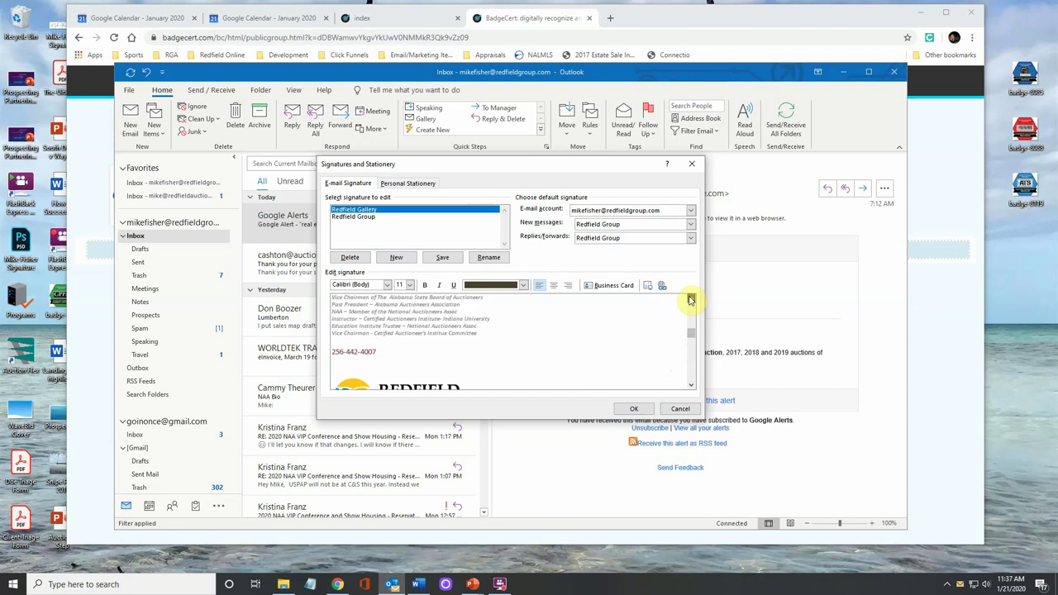
click(691, 301)
- Insert the pictures badge-8085, badge-8088 and badge-8119 from the Desktop on the blank line between the phone number and the Redfield Group logo
click(692, 385)
click(691, 385)
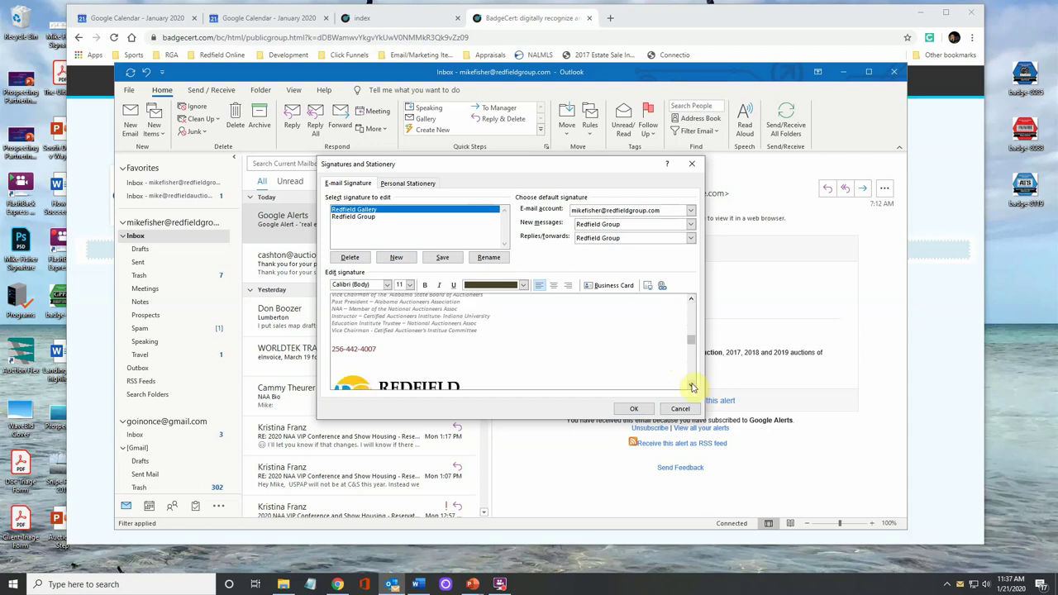
click(691, 385)
click(692, 385)
click(350, 345)
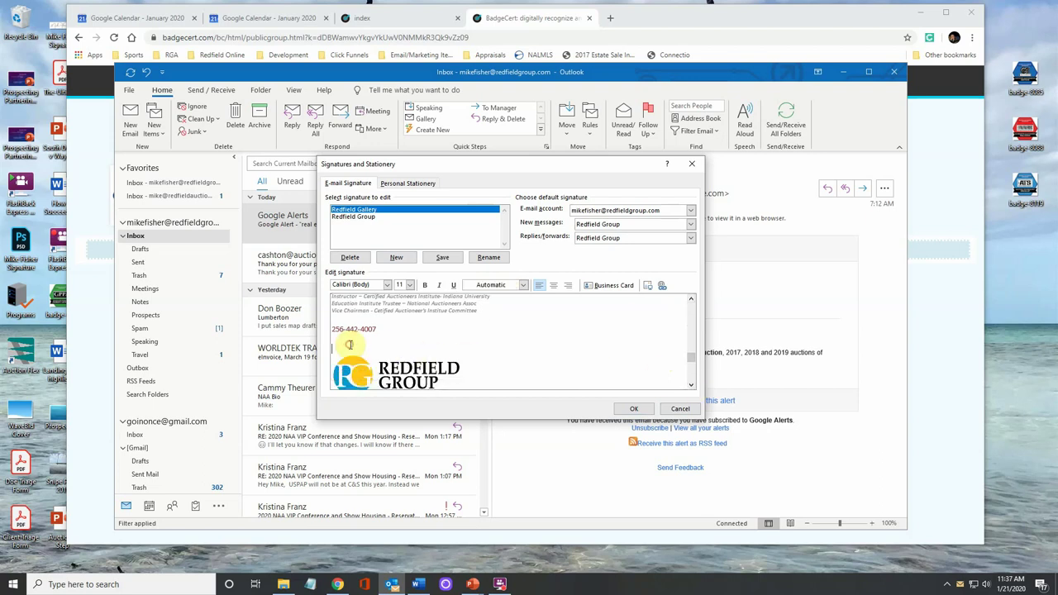
click(649, 287)
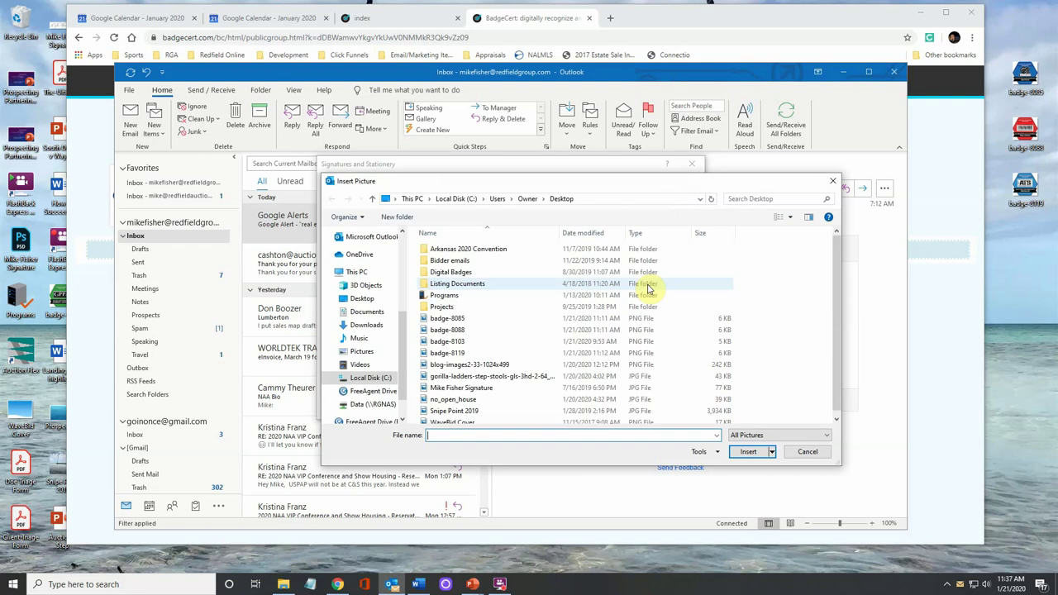
click(369, 299)
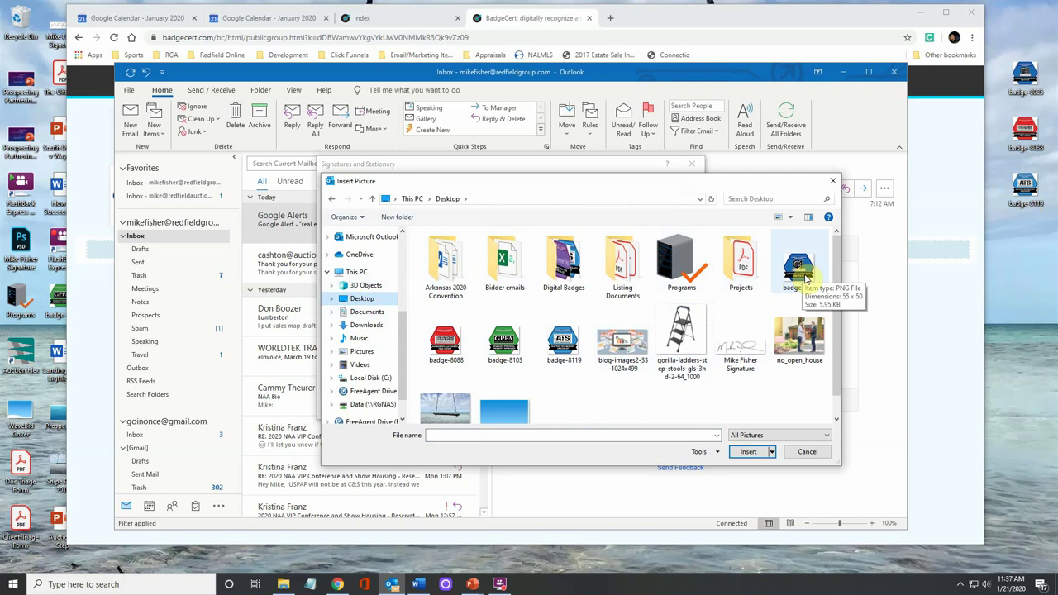
click(806, 280)
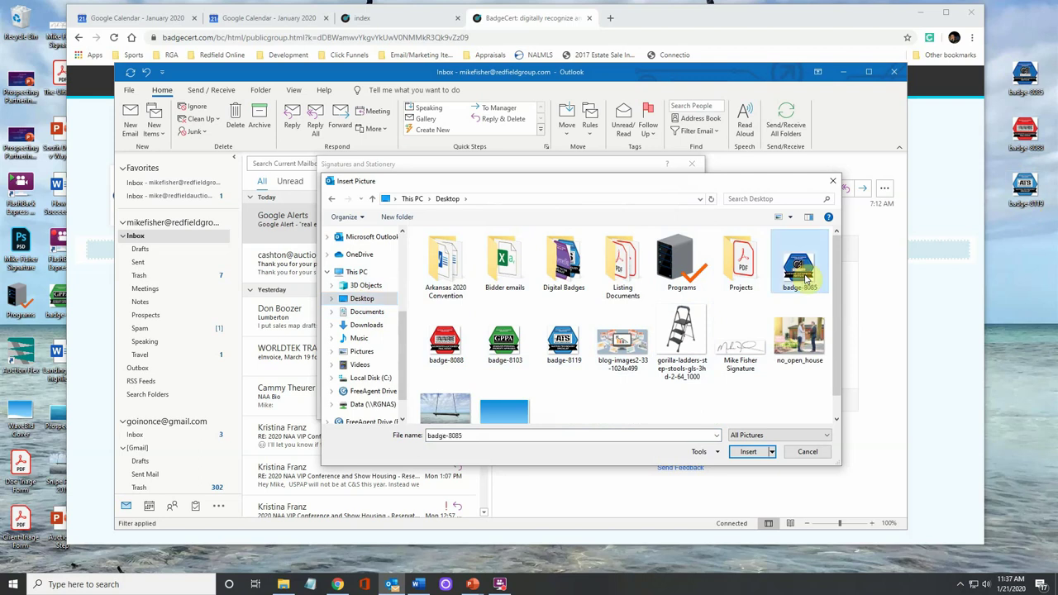
ctrl+click(447, 340)
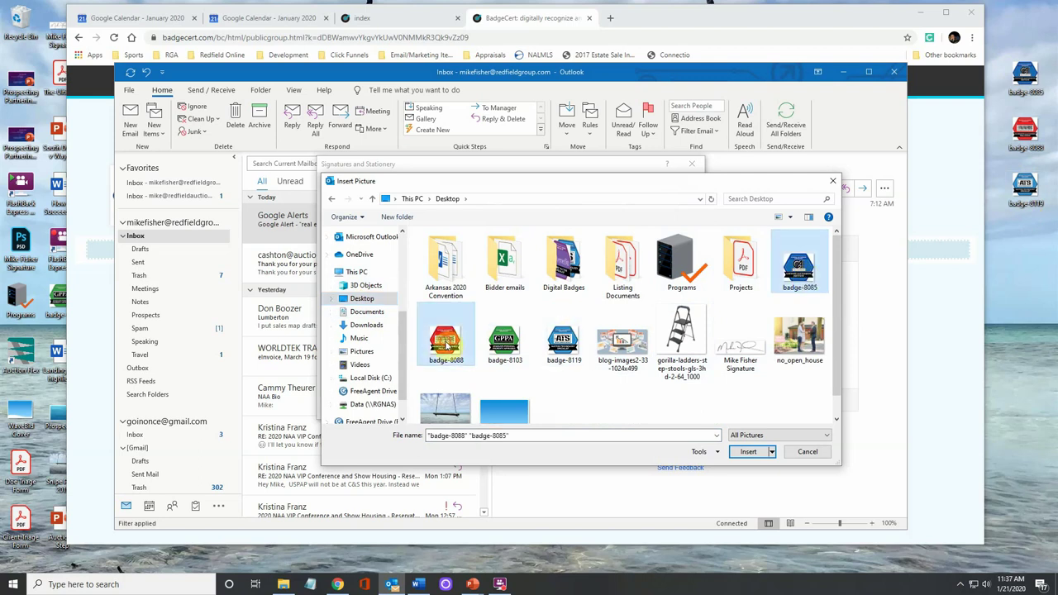
ctrl+click(564, 343)
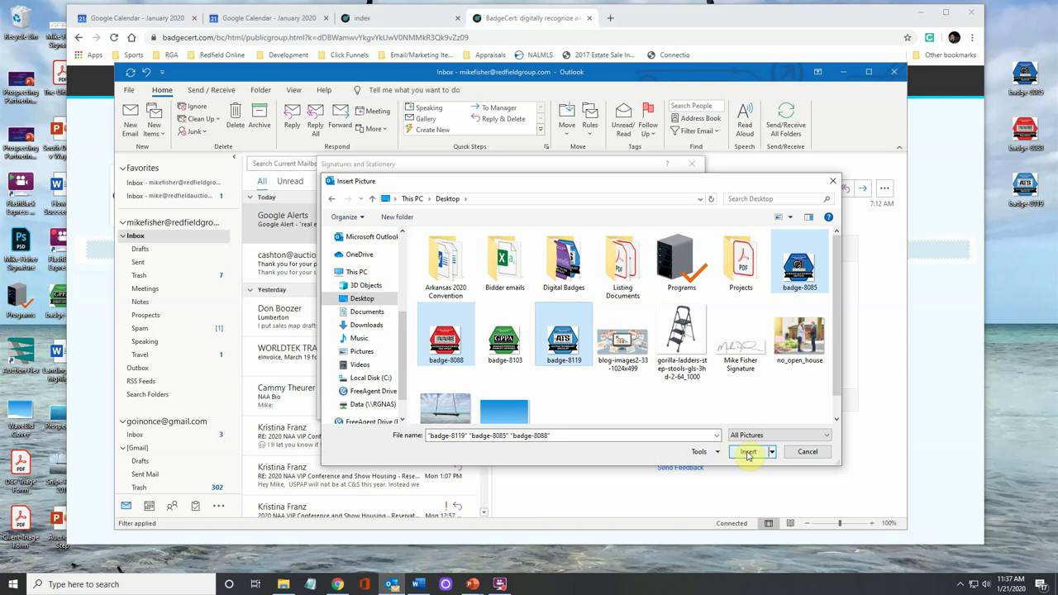
click(748, 452)
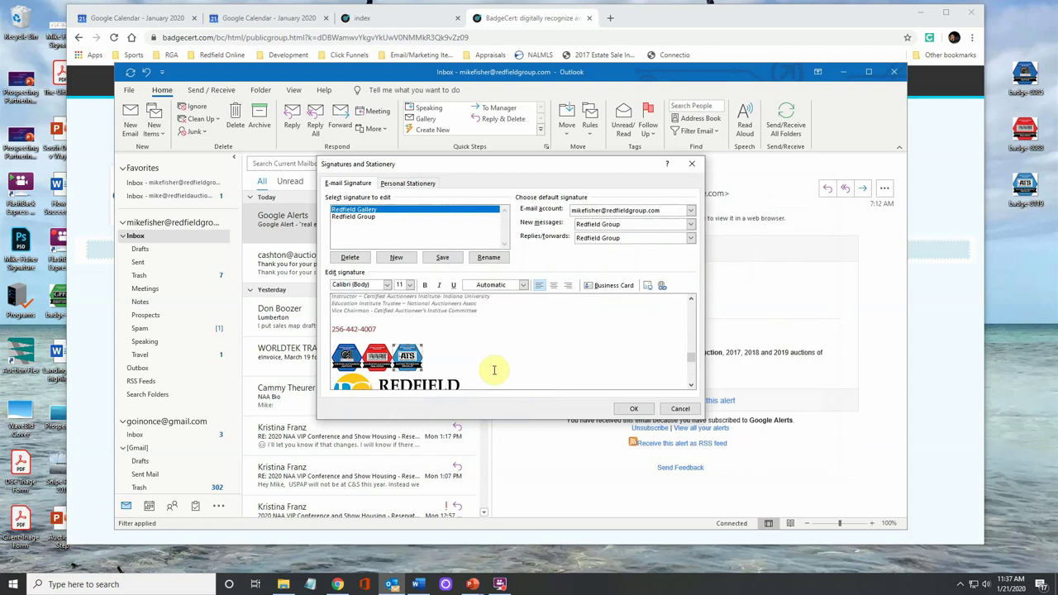
- Select the CAI badge in the signature, then copy the public badge page's web address in Chrome
click(359, 363)
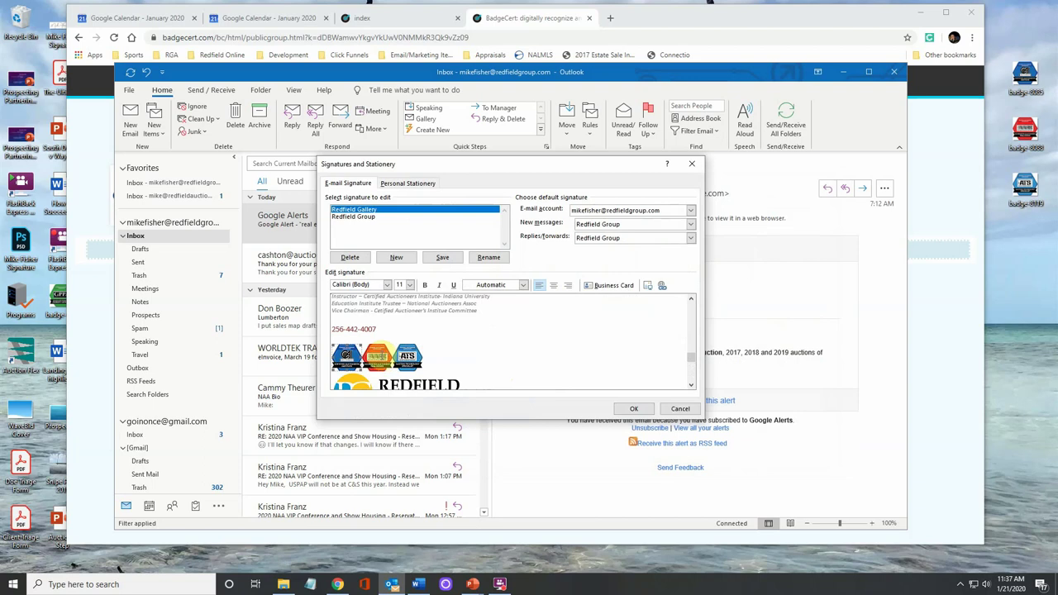
click(496, 18)
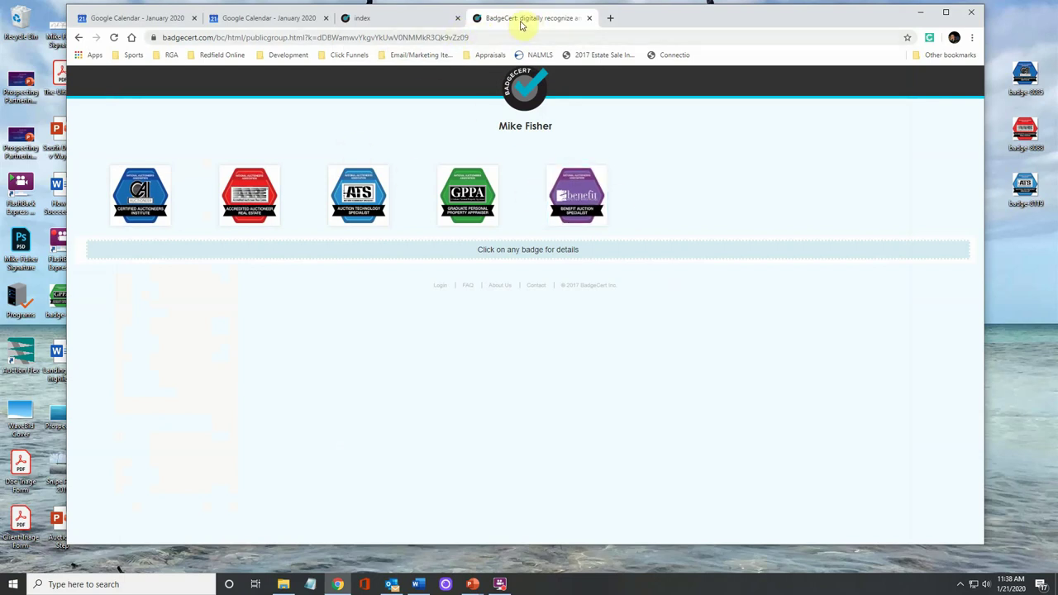
click(479, 37)
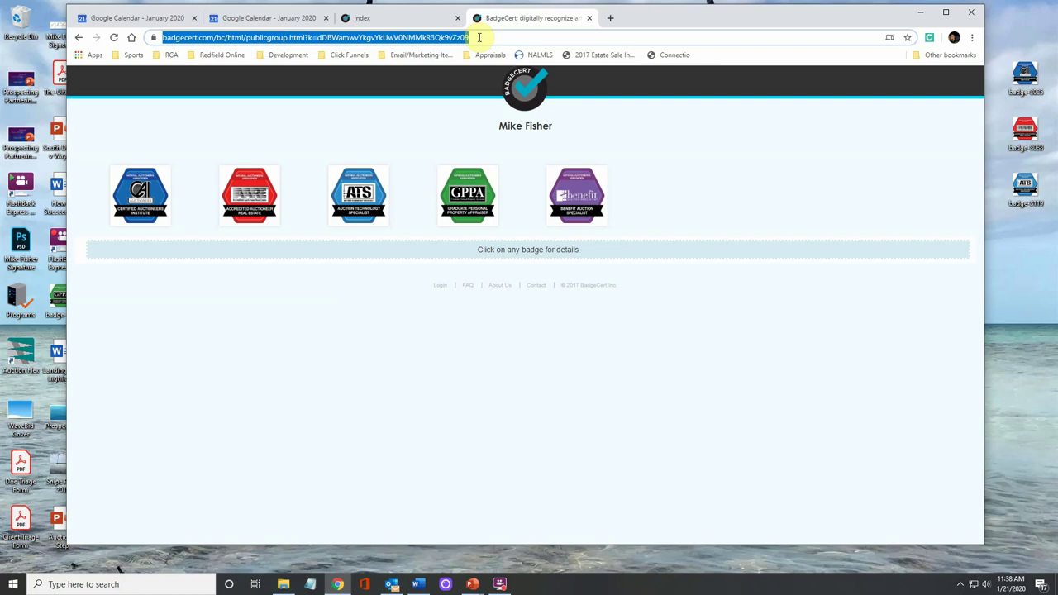
key(ctrl+c)
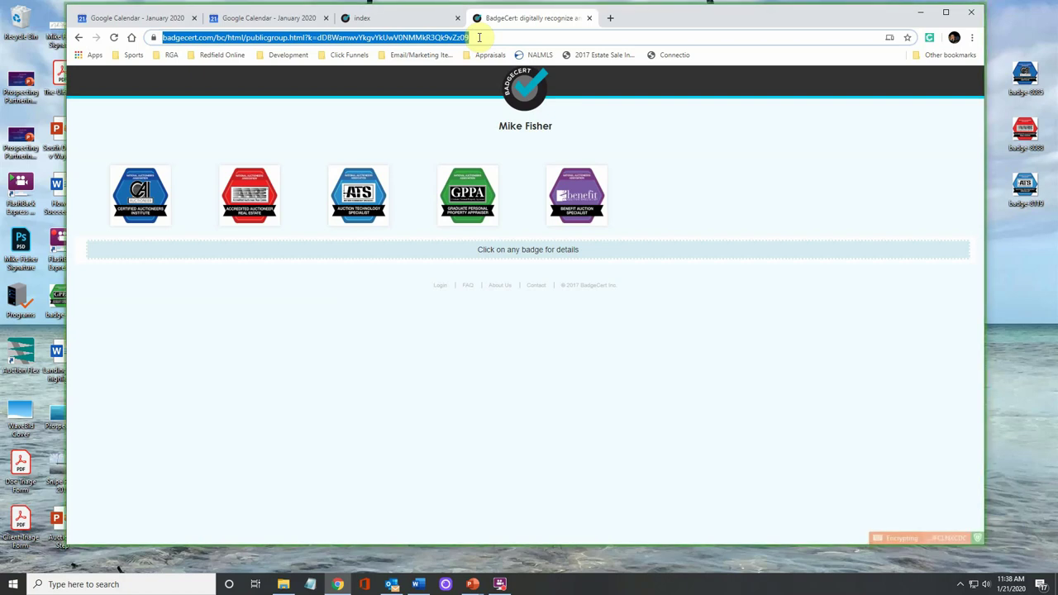
right_click(418, 38)
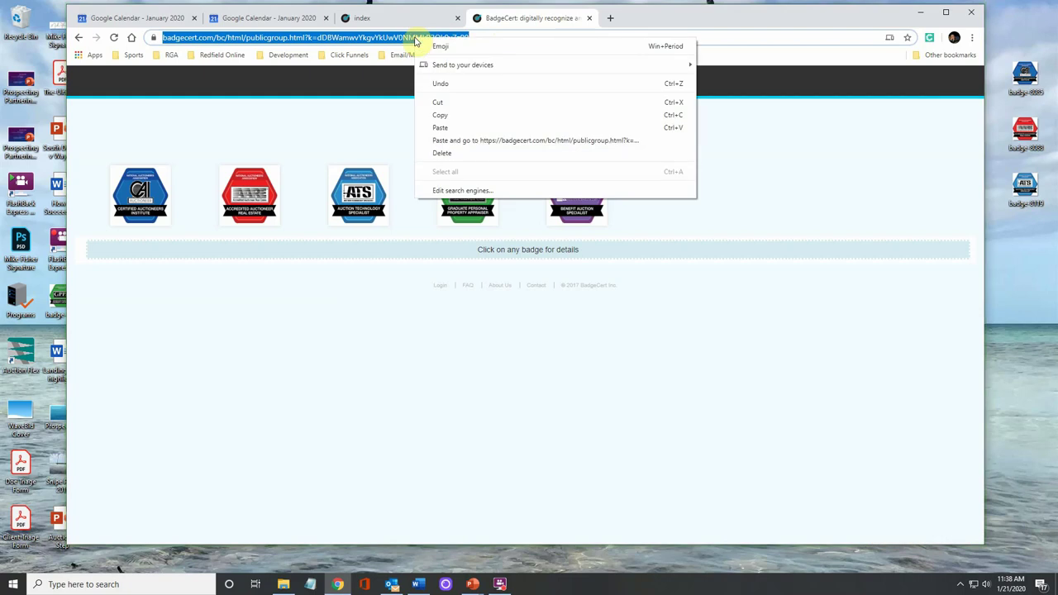
click(456, 118)
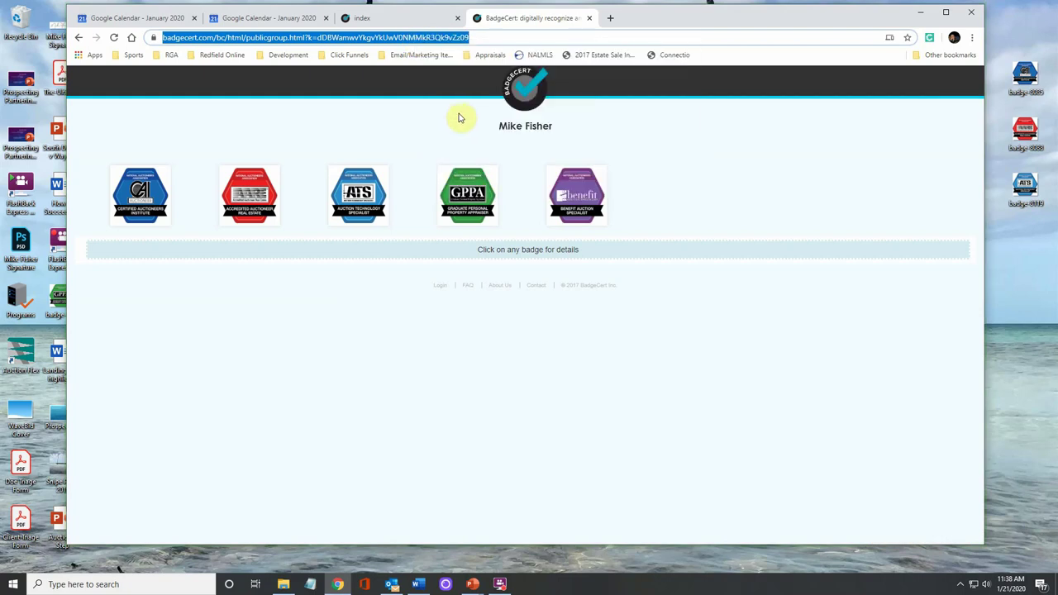
- Switch back to Outlook and open the hyperlink settings for the selected CAI badge
click(392, 584)
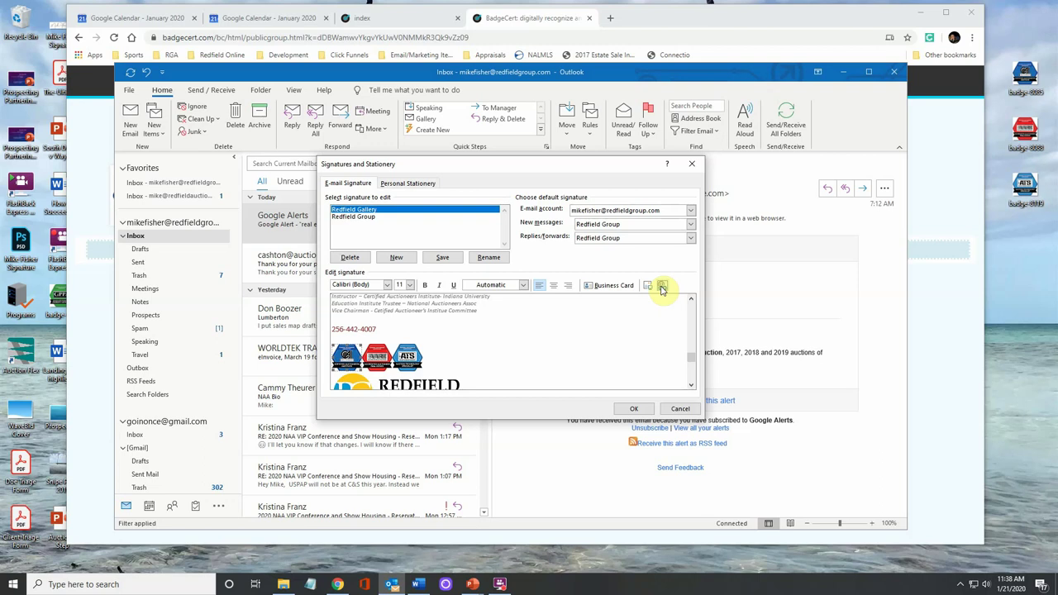
click(662, 288)
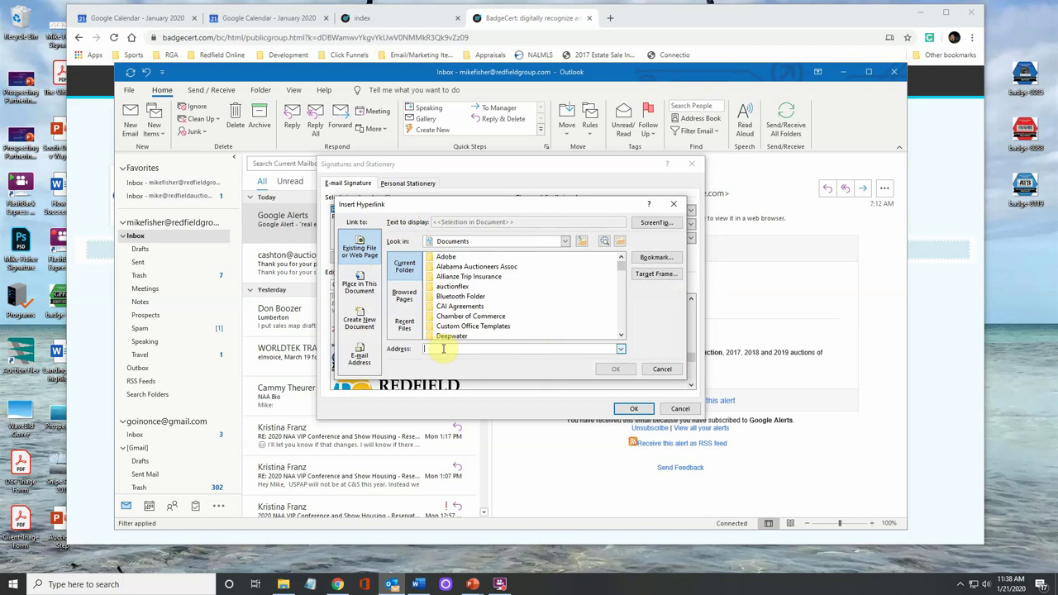
key(ctrl+v)
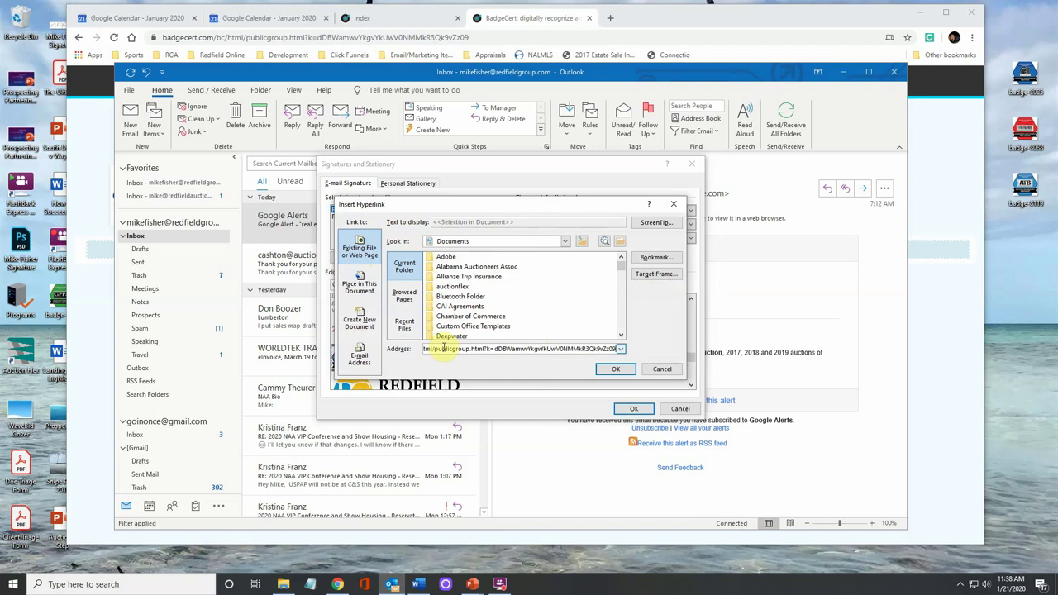
key(BackSpace)
key(BackSpace)
key(BackSpace)
key(BackSpace)
key(BackSpace)
key(BackSpace)
key(BackSpace)
key(BackSpace)
key(BackSpace)
key(BackSpace)
key(BackSpace)
key(BackSpace)
key(BackSpace)
key(BackSpace)
key(BackSpace)
key(BackSpace)
key(BackSpace)
key(BackSpace)
key(BackSpace)
key(BackSpace)
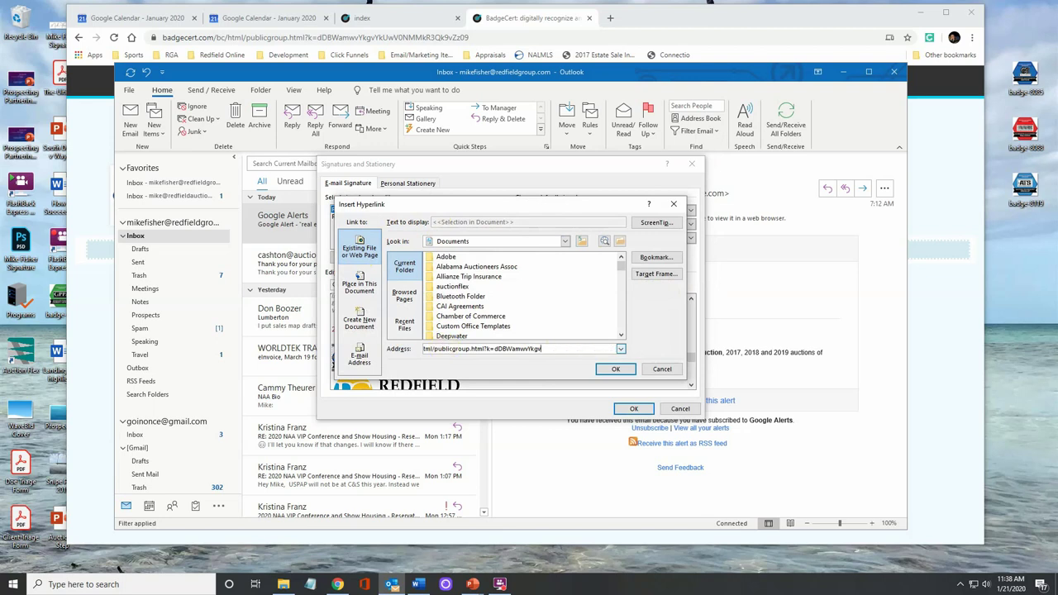
key(BackSpace)
key(BackSpace)
key(BackSpace)
key(BackSpace)
key(BackSpace)
key(BackSpace)
key(BackSpace)
key(BackSpace)
key(BackSpace)
key(BackSpace)
key(BackSpace)
key(BackSpace)
key(BackSpace)
key(BackSpace)
key(BackSpace)
key(BackSpace)
key(BackSpace)
key(BackSpace)
key(BackSpace)
key(BackSpace)
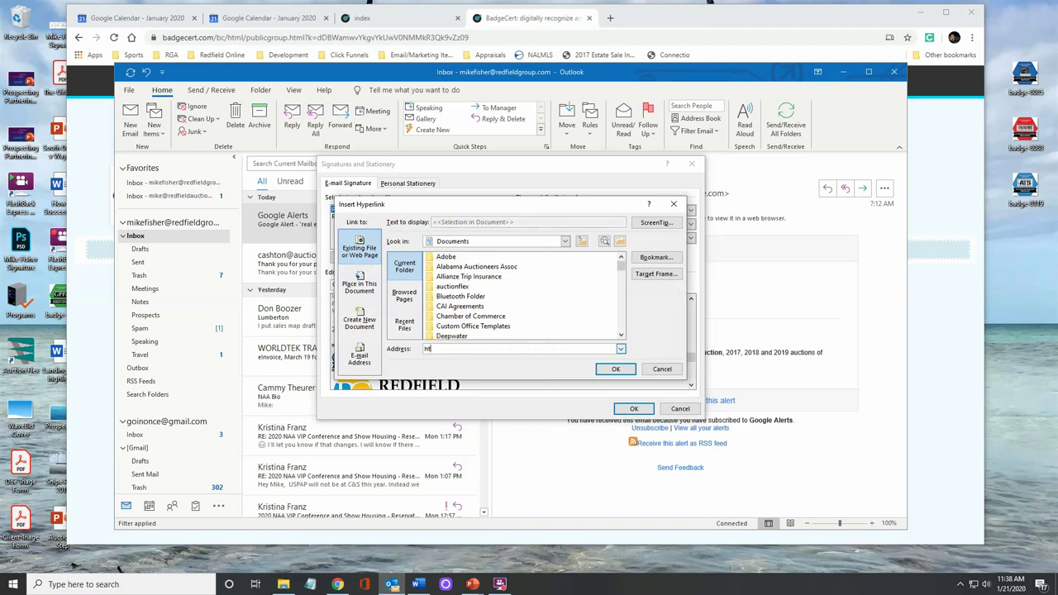
- Link the CAI badge to the copied public badge page address
right_click(432, 350)
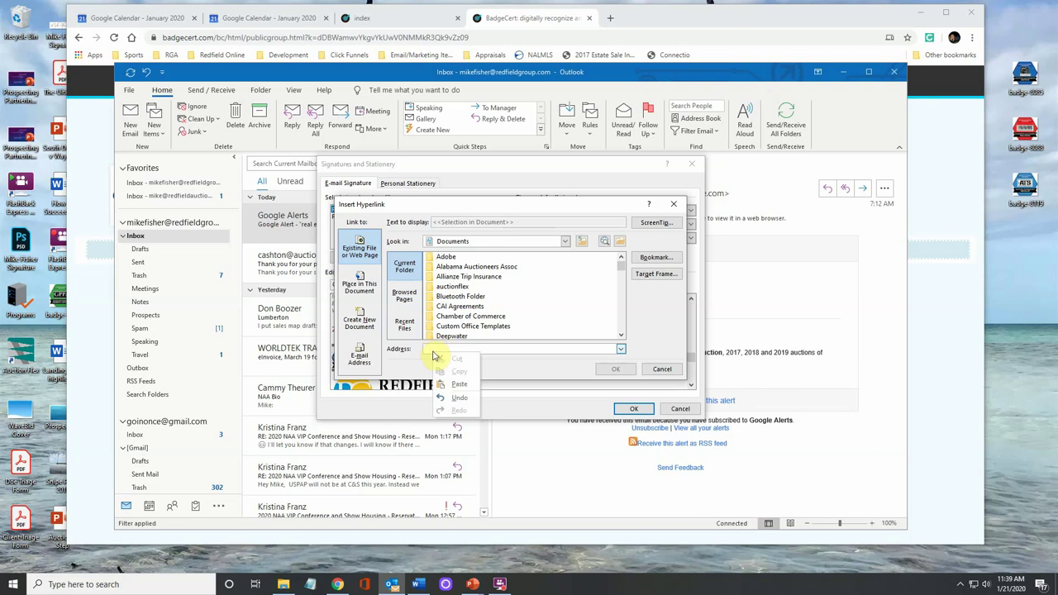
click(466, 385)
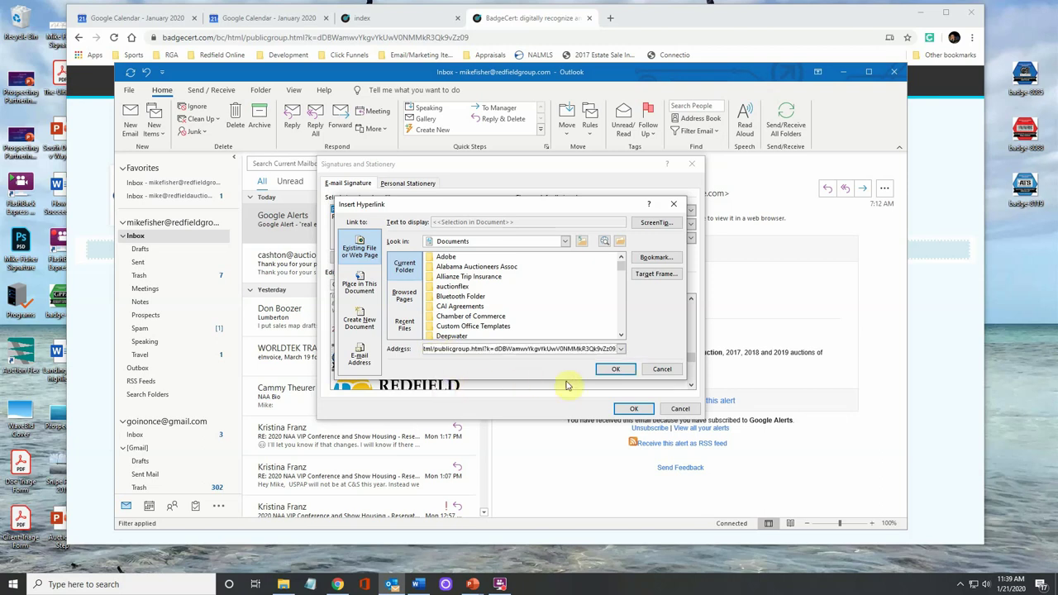
click(616, 368)
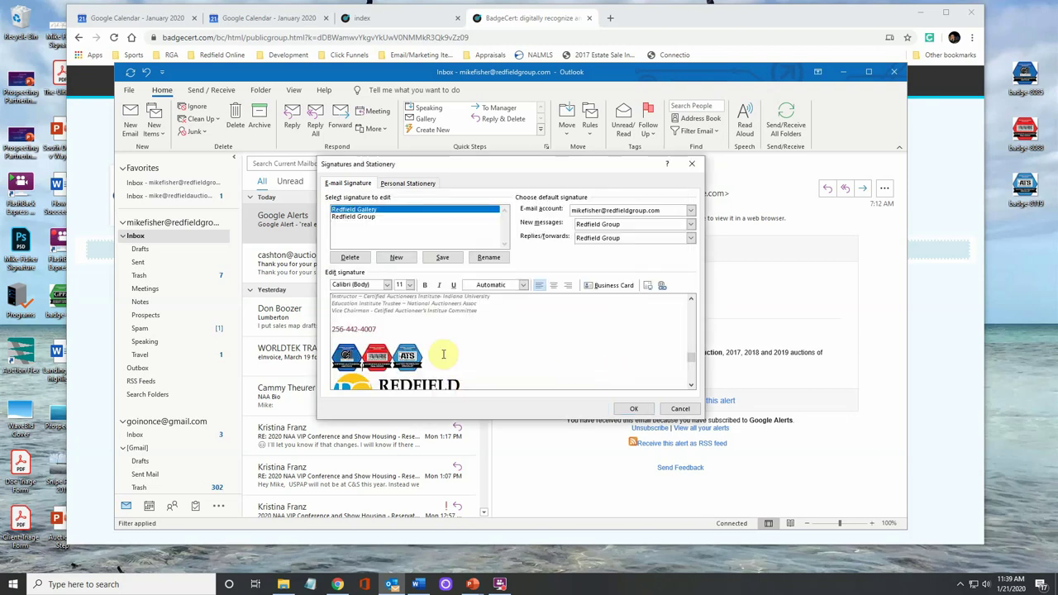
- Link the red AARE badge in the signature to the copied public badge page address
right_click(383, 360)
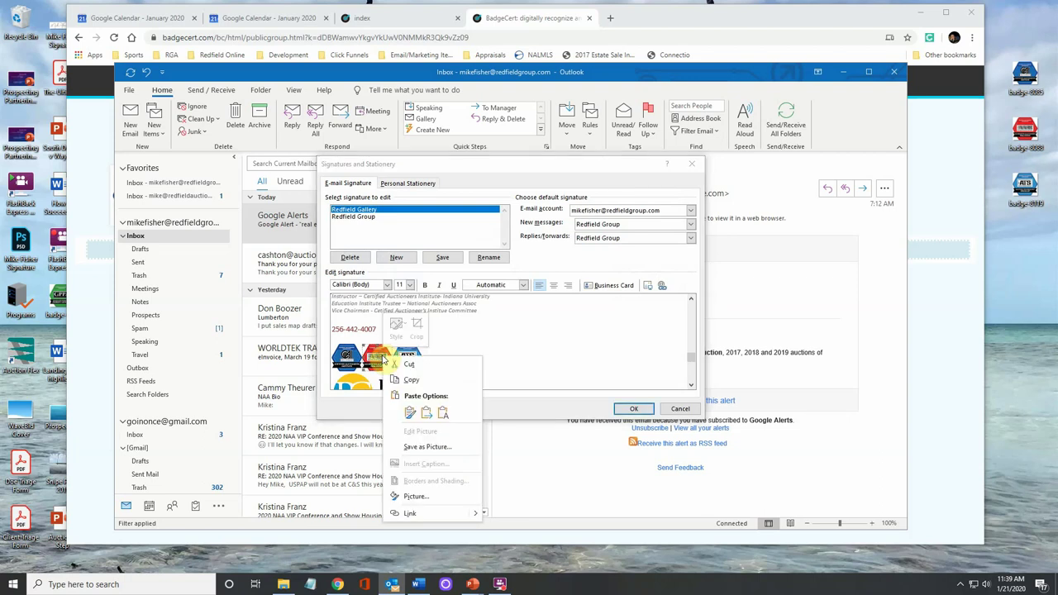
click(547, 348)
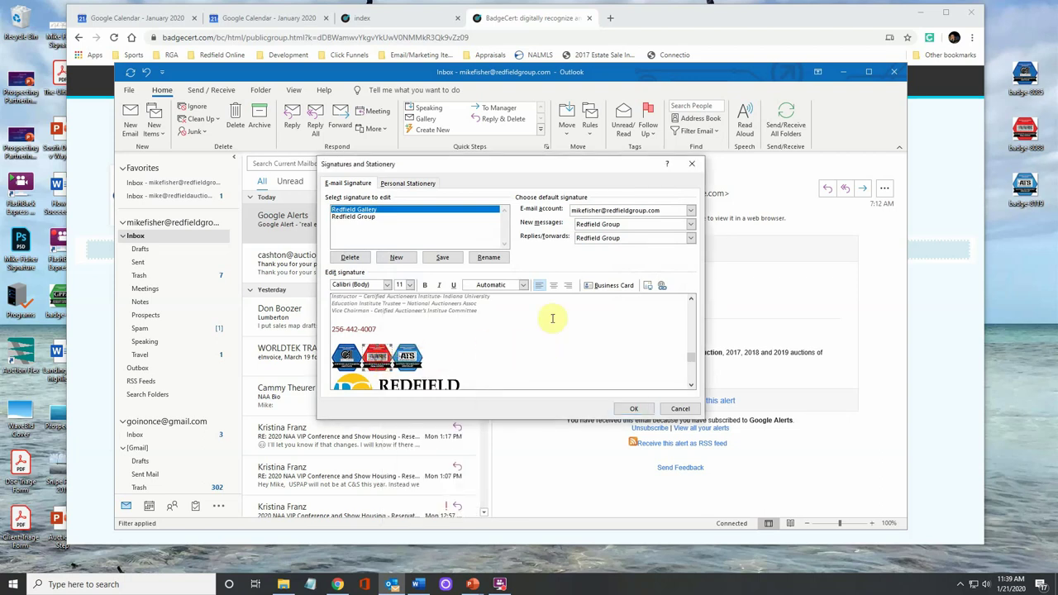
click(664, 287)
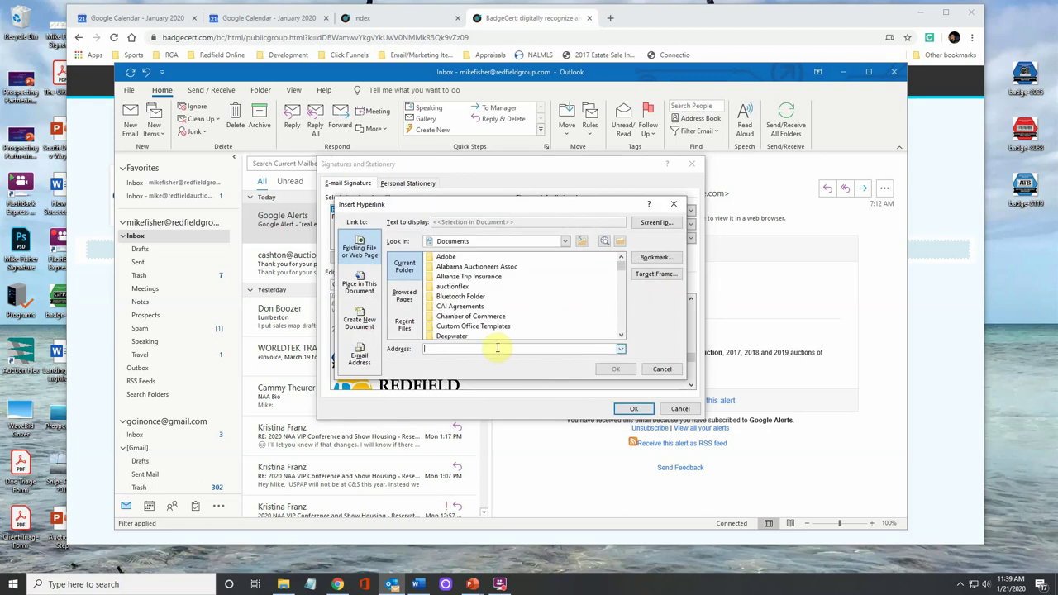
key(ctrl+v)
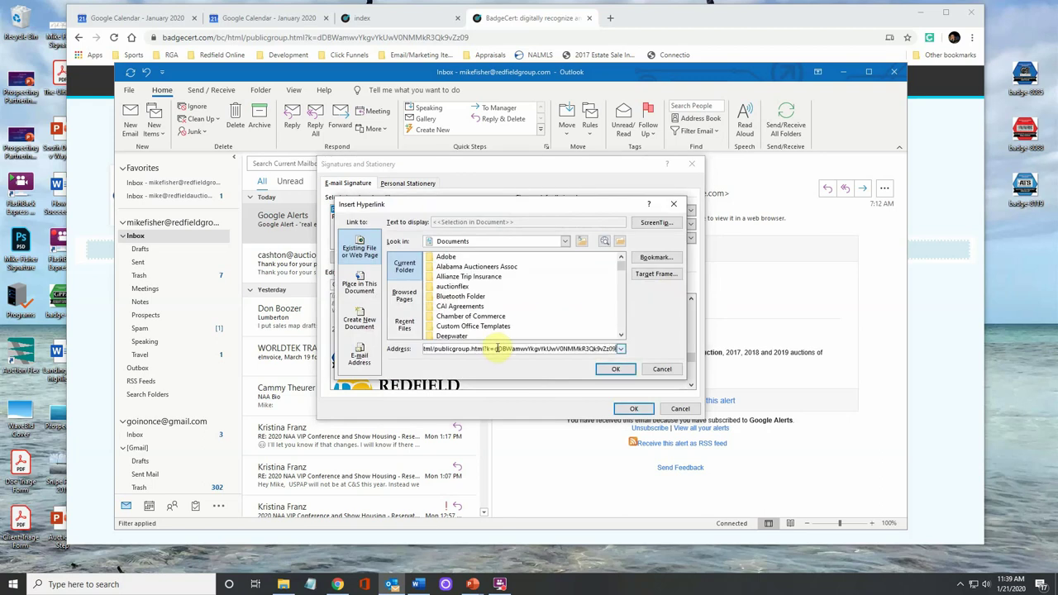
click(619, 373)
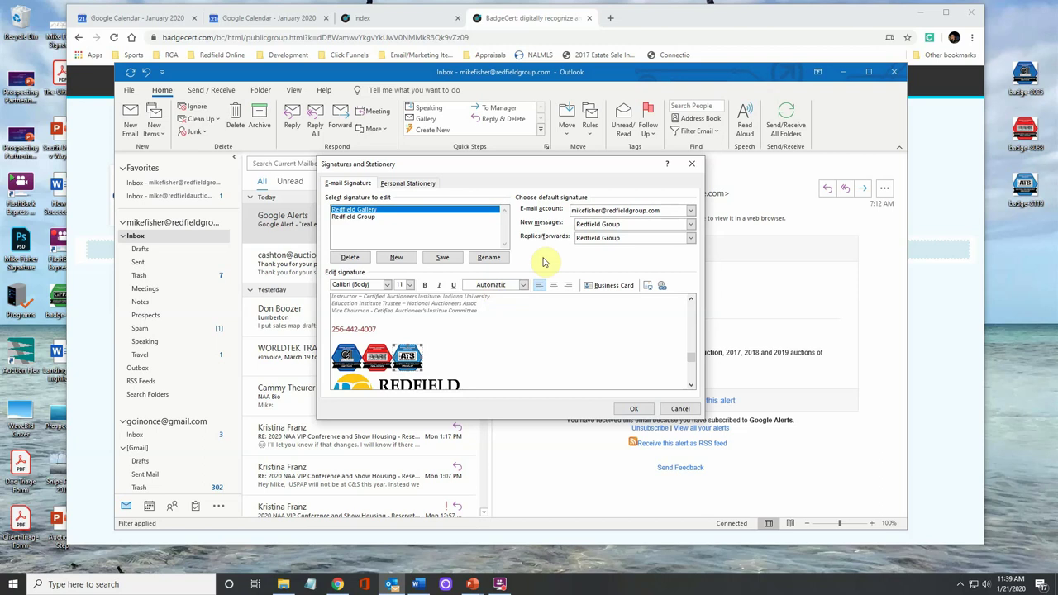
- Link the ATS badge to the copied public badge page address and close the signature settings with the changes saved
click(442, 257)
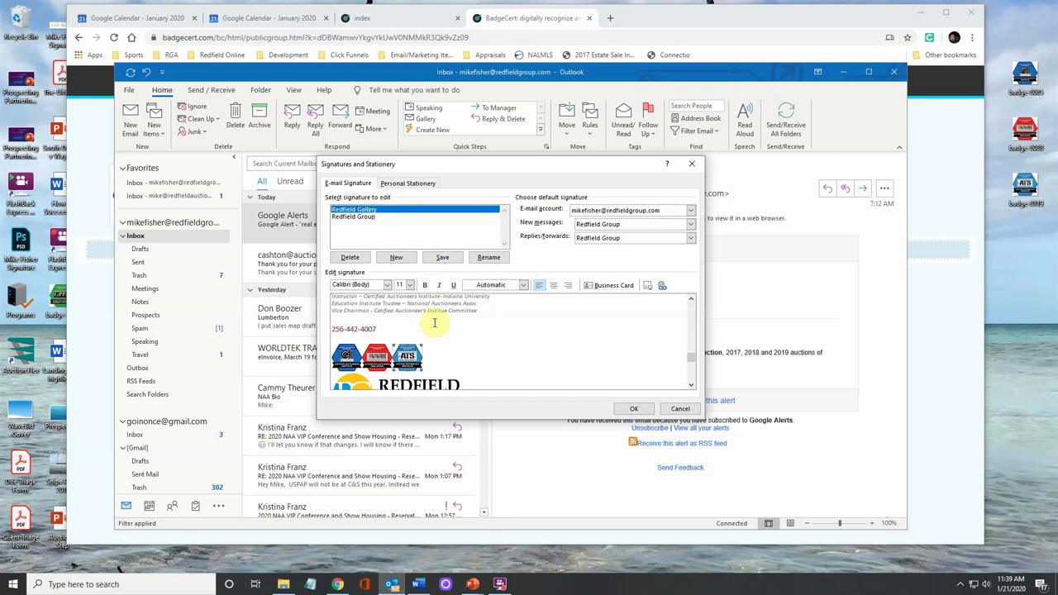
click(663, 287)
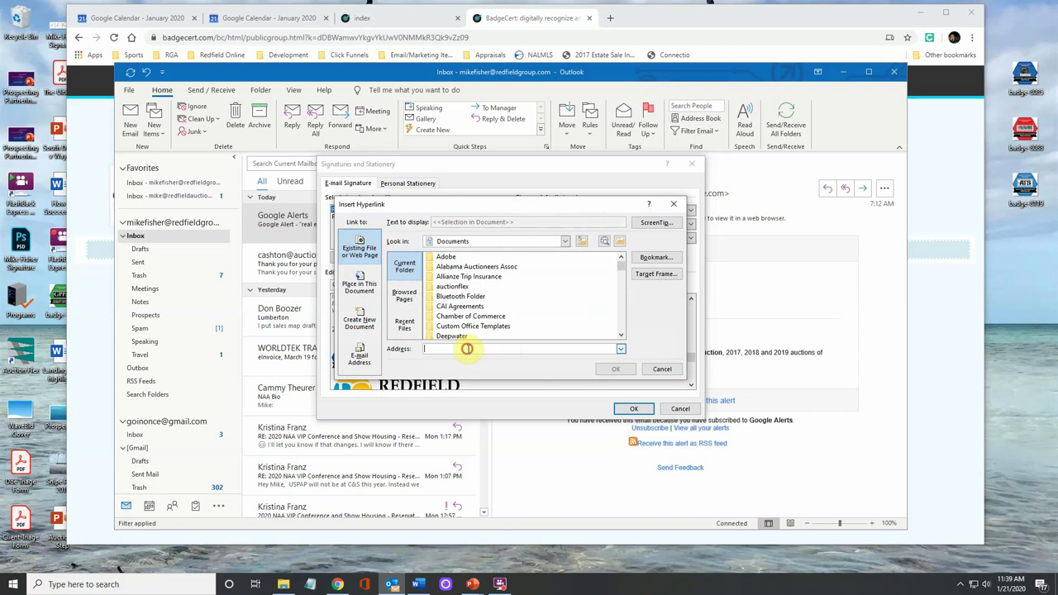
right_click(467, 349)
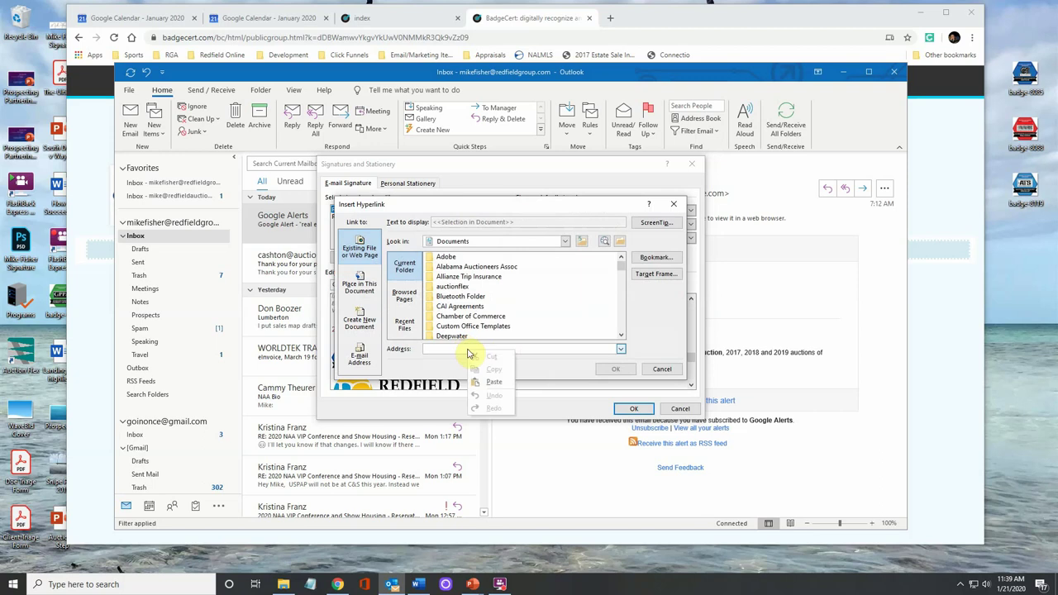
click(493, 384)
click(615, 368)
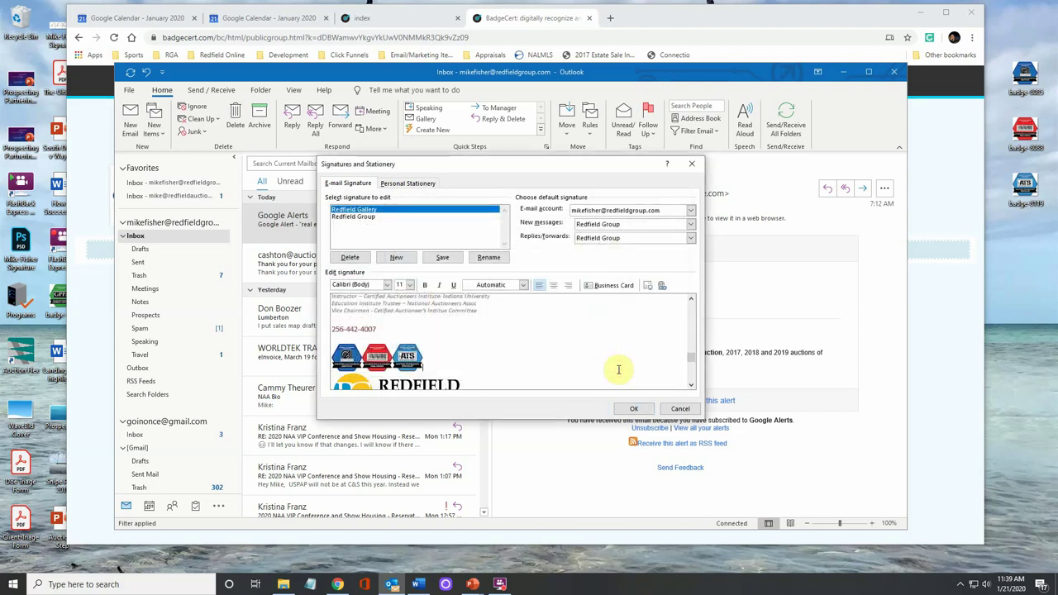
click(631, 410)
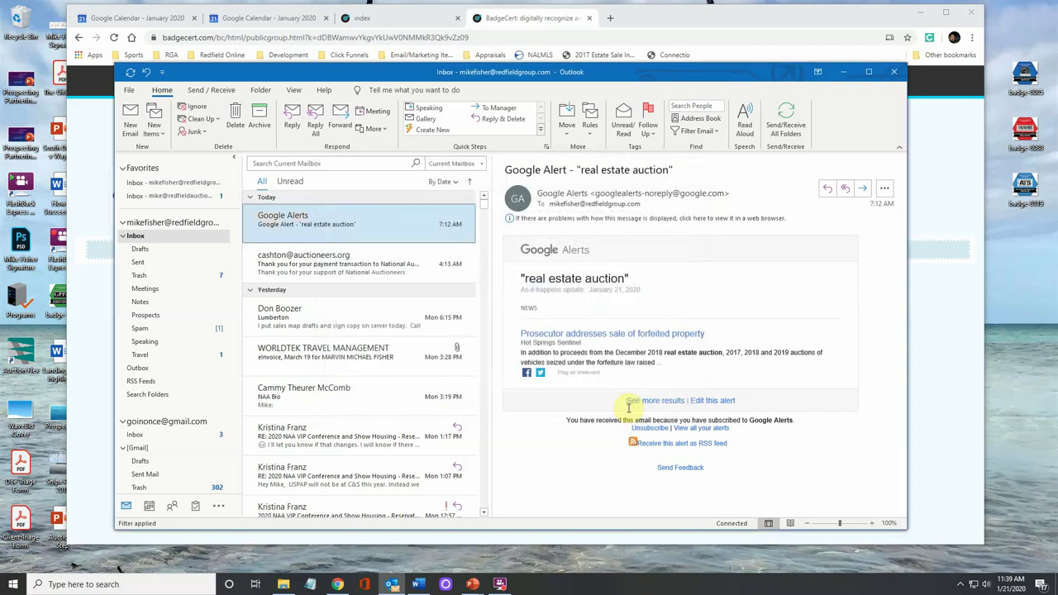
- Start a new email from the Redfield Auction Gallery account's inbox and check the badges in its signature
scroll(188, 393, down, 7)
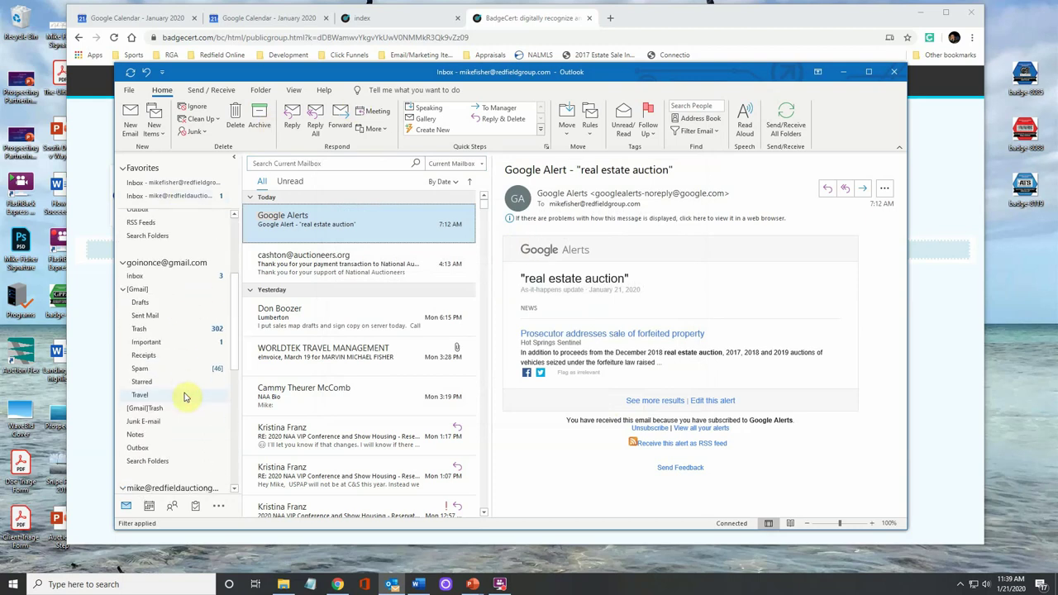
click(161, 371)
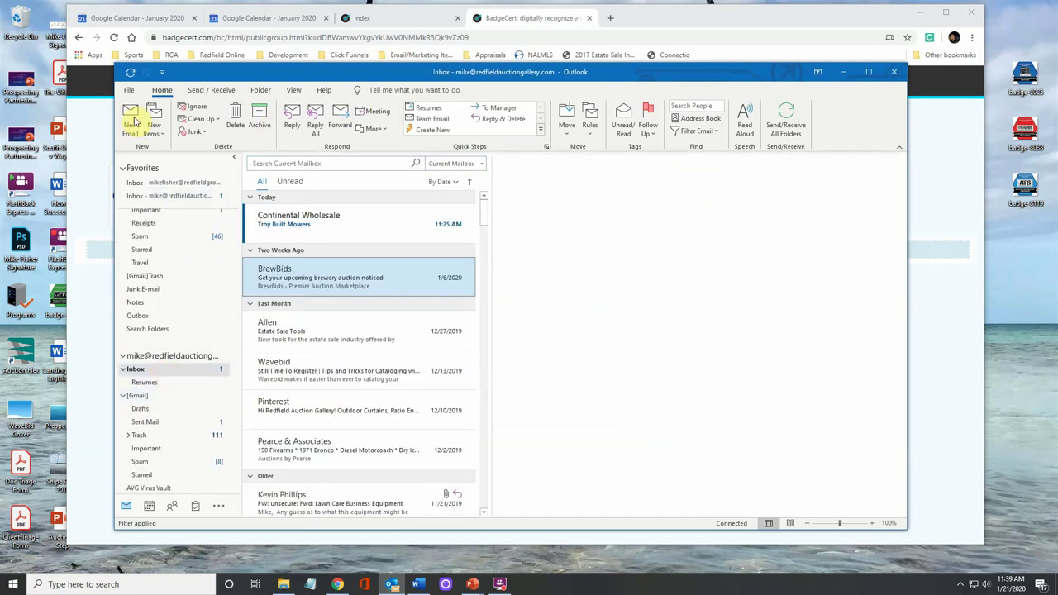
click(132, 120)
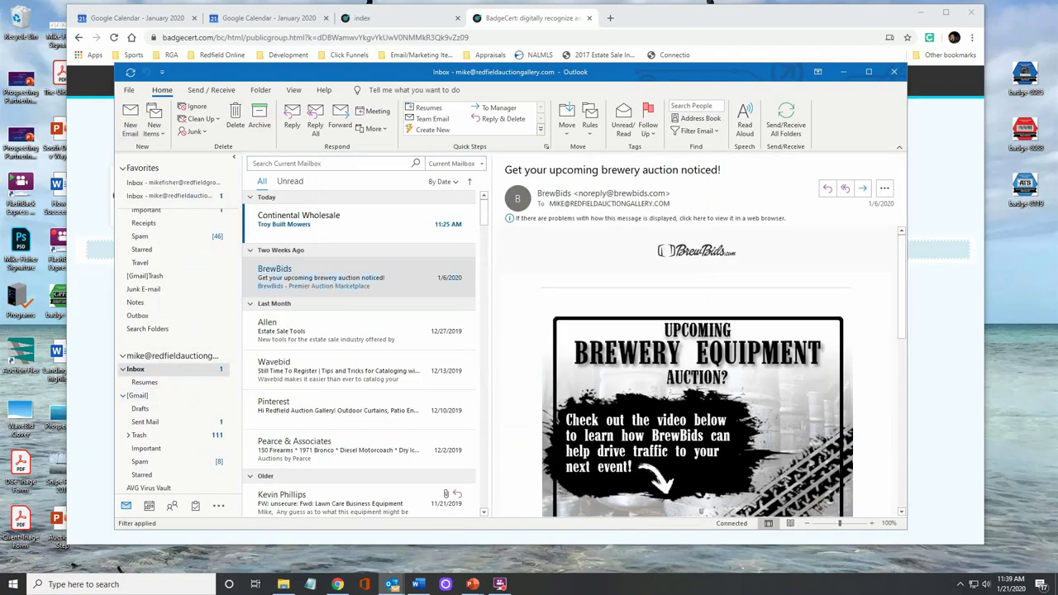
drag(649, 104, 325, 66)
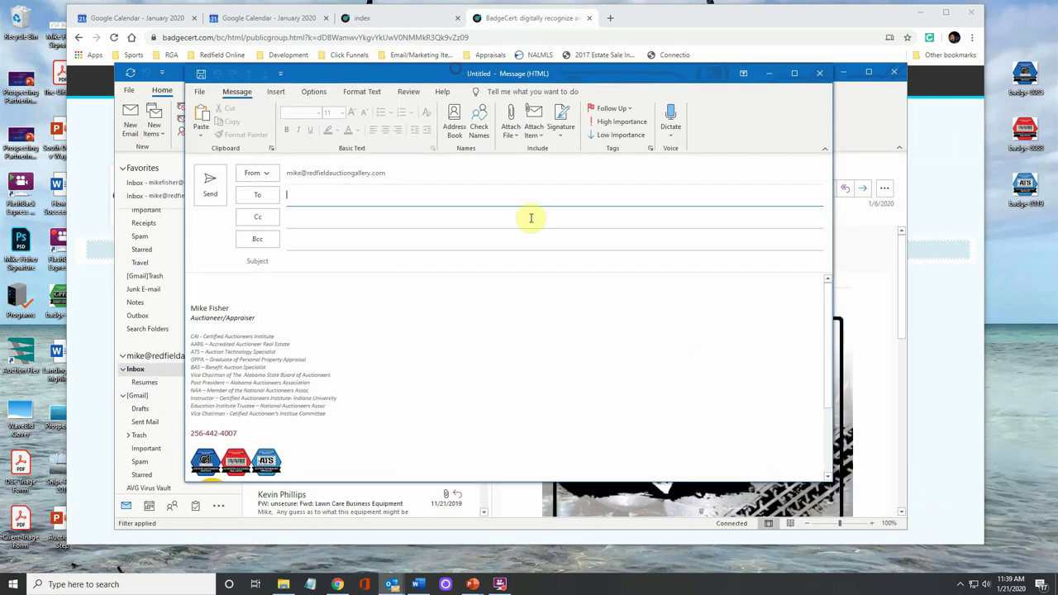
scroll(531, 365, down, 3)
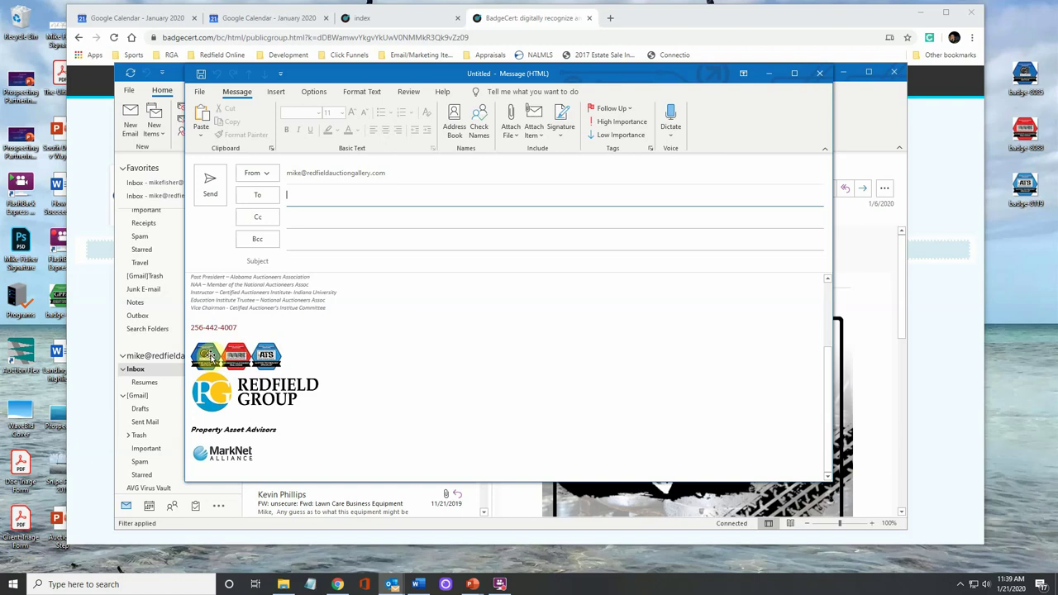
- Follow the CAI badge's link from the signature, then close the BadgeCert tabs and minimize Chrome
ctrl+click(205, 356)
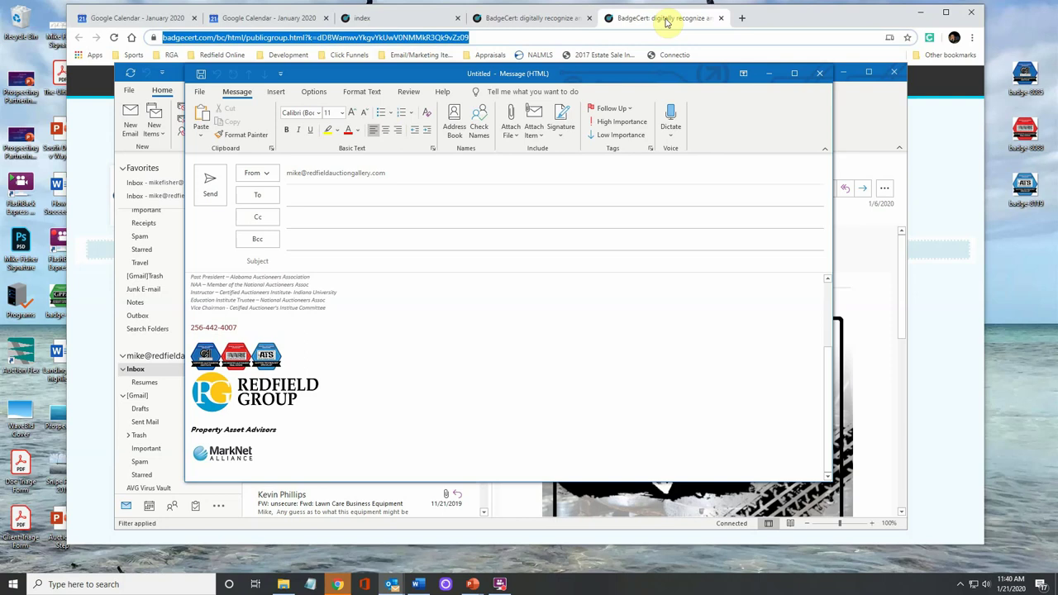
click(721, 18)
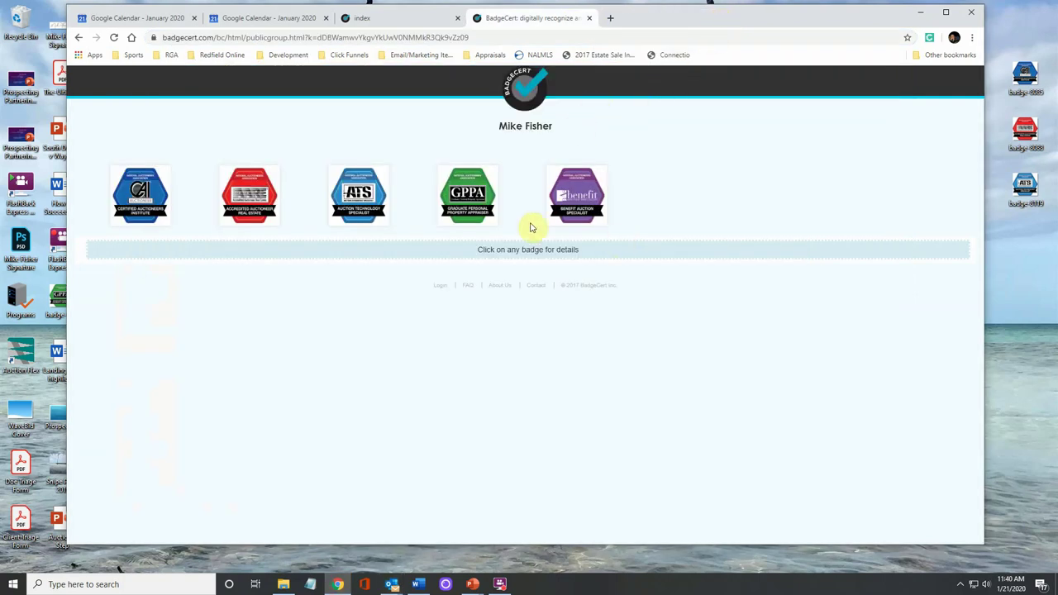
click(590, 17)
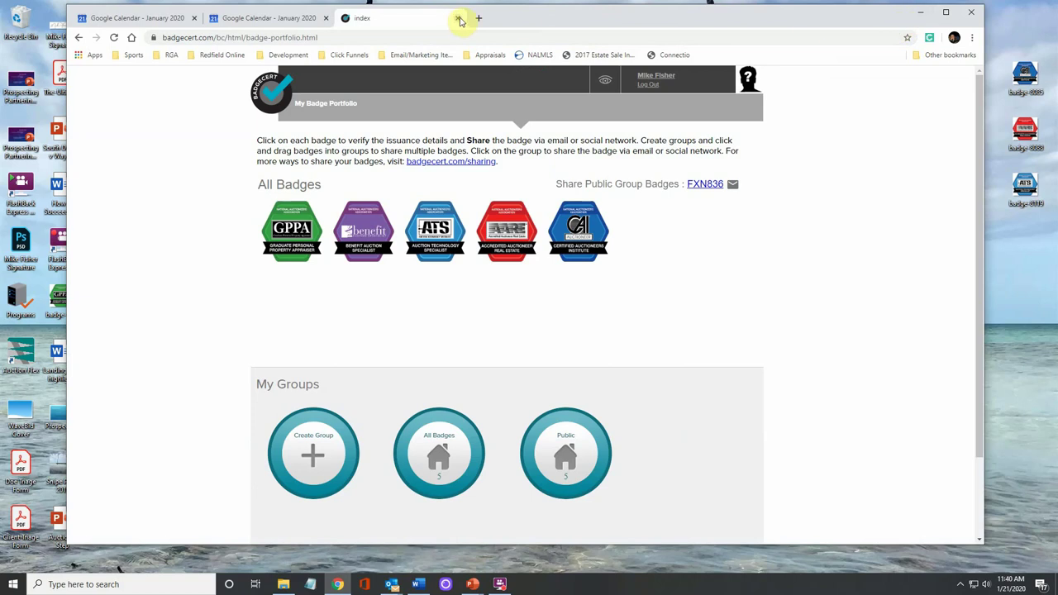
click(460, 18)
click(920, 12)
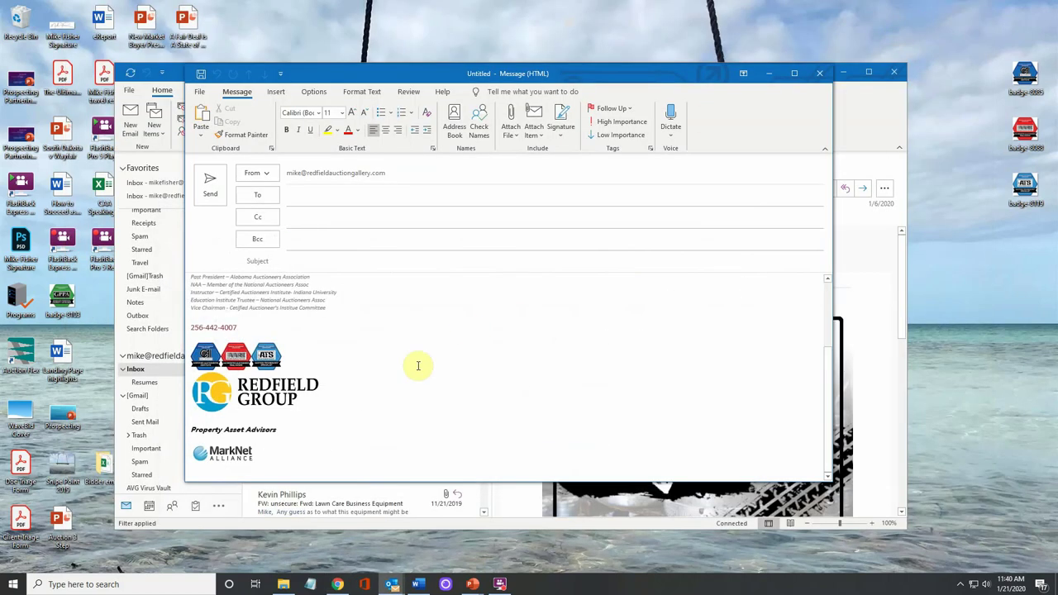
- Follow the CAI badge's link again and examine the CAI credential's details and its downloaded PDF certificate
ctrl+click(205, 362)
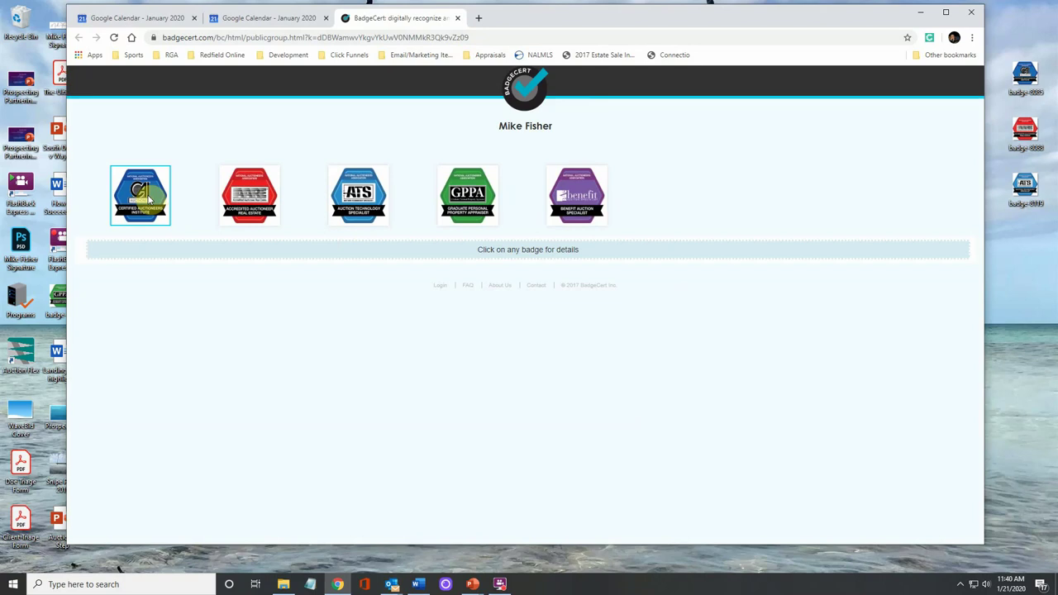
click(142, 196)
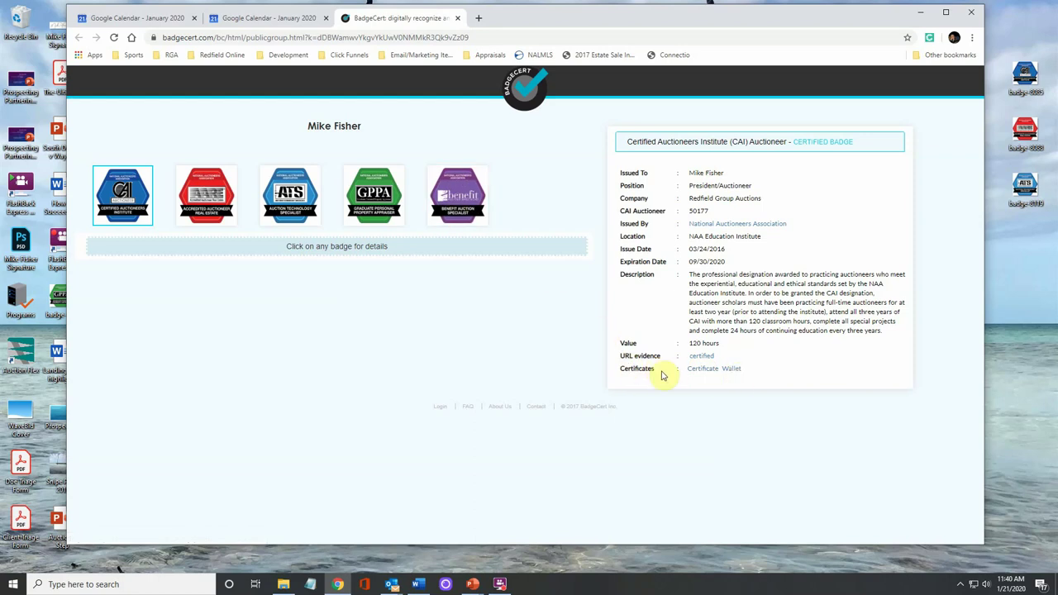
click(705, 370)
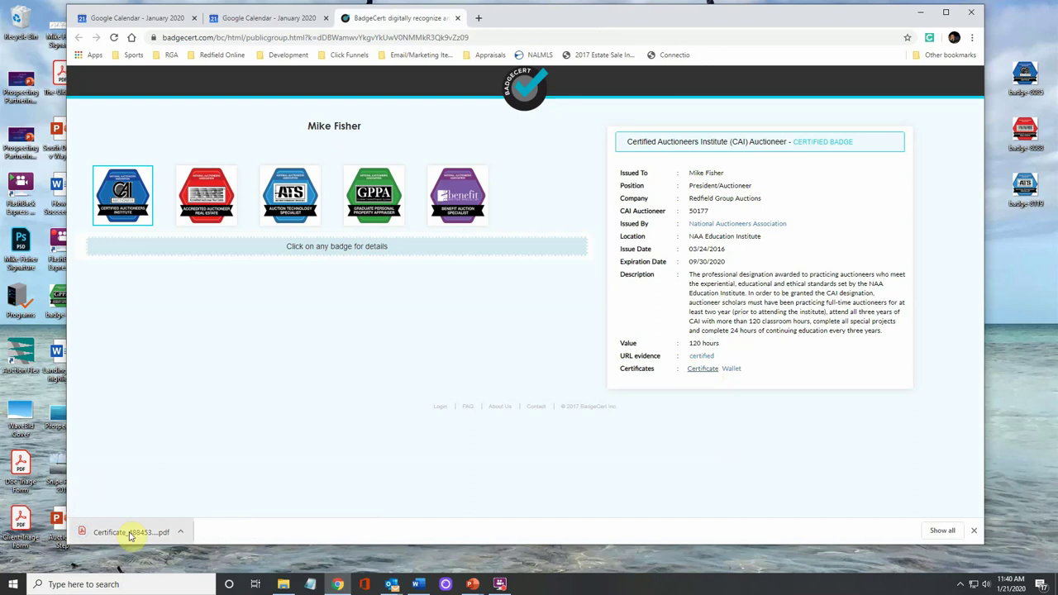
click(130, 534)
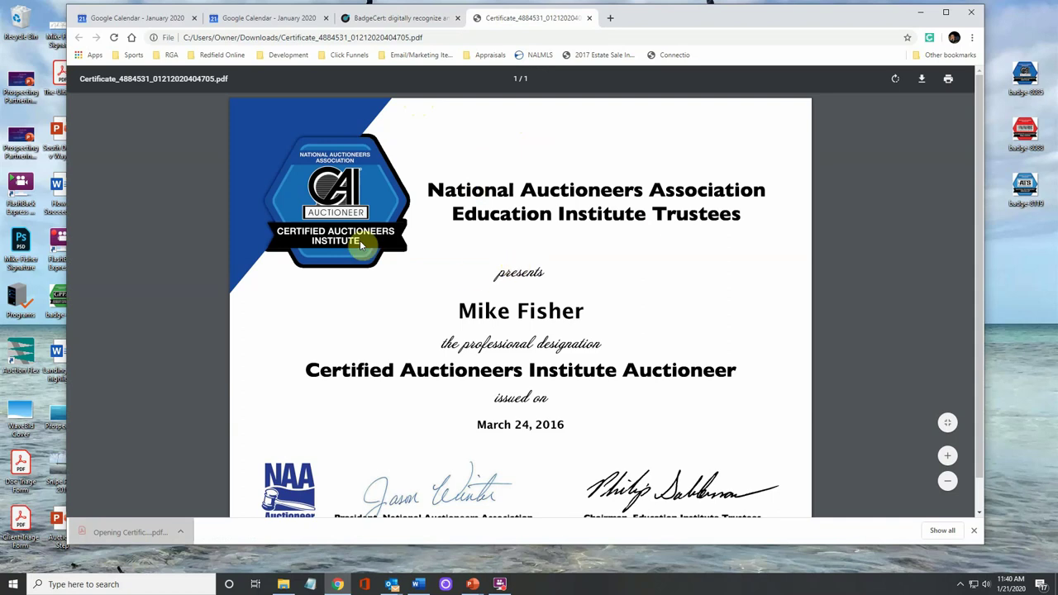
click(589, 18)
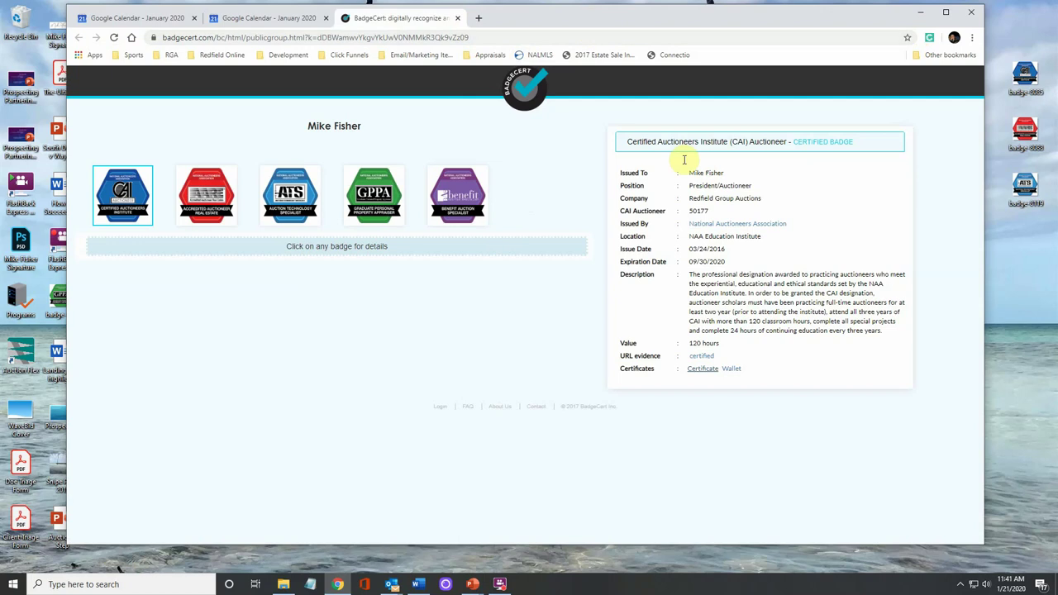
- Go to the badgecert.com home page in Chrome and log in with the saved account credentials
click(394, 587)
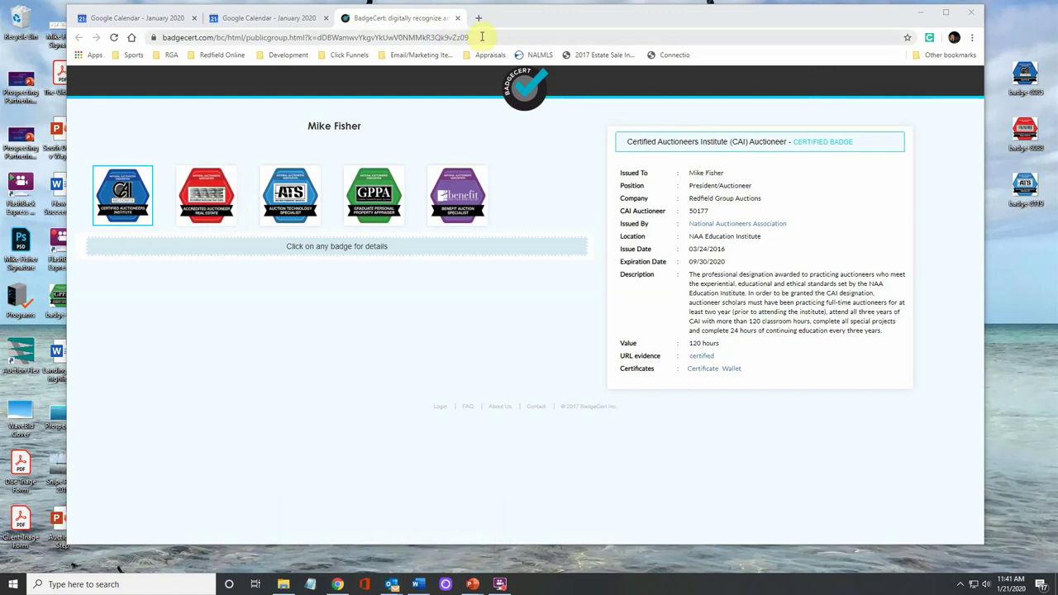
drag(480, 37, 238, 39)
key(BackSpace)
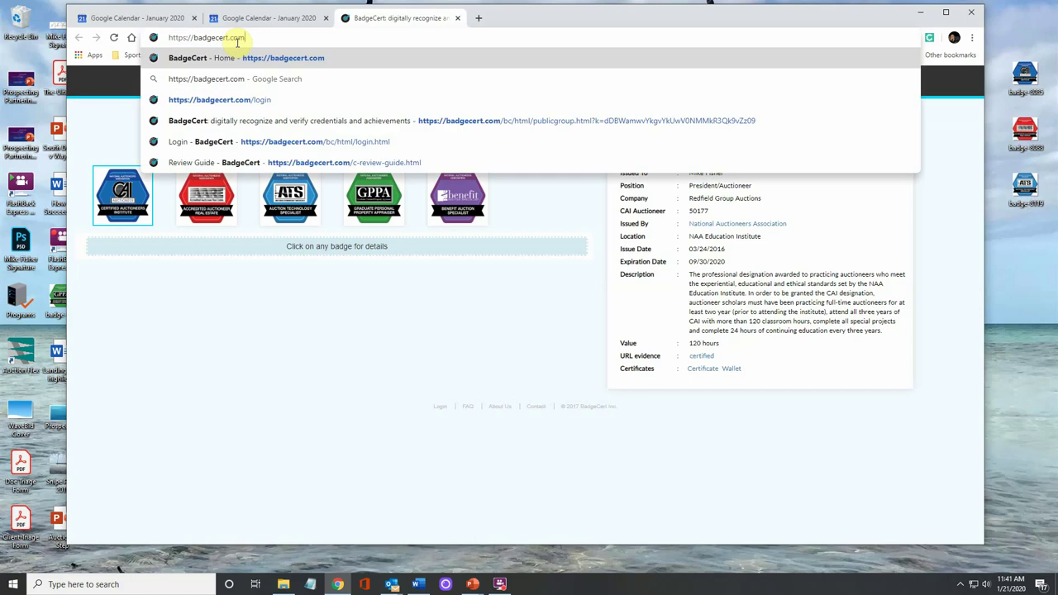
key(Return)
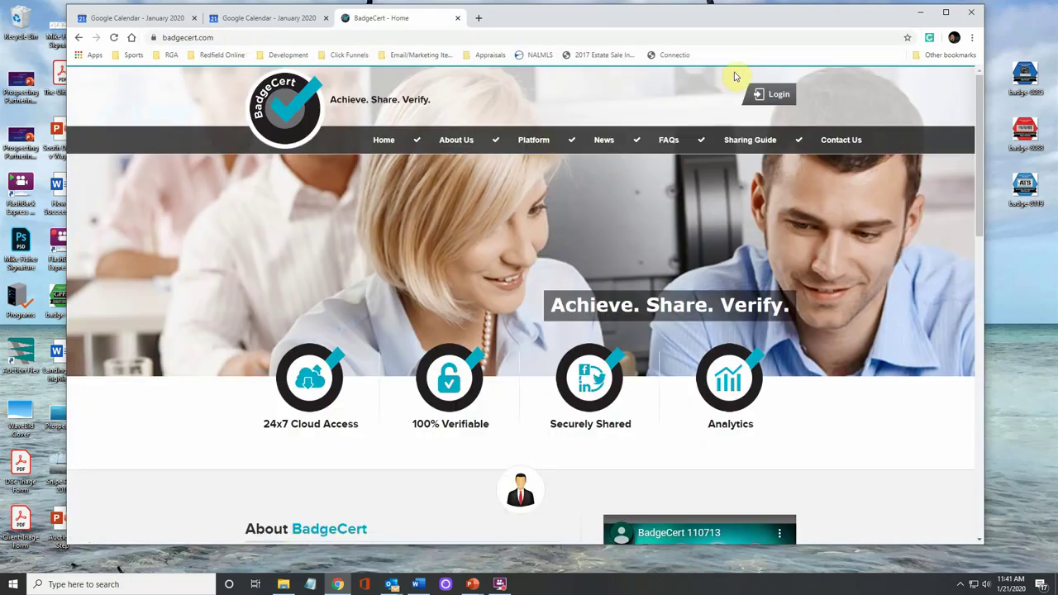
click(770, 94)
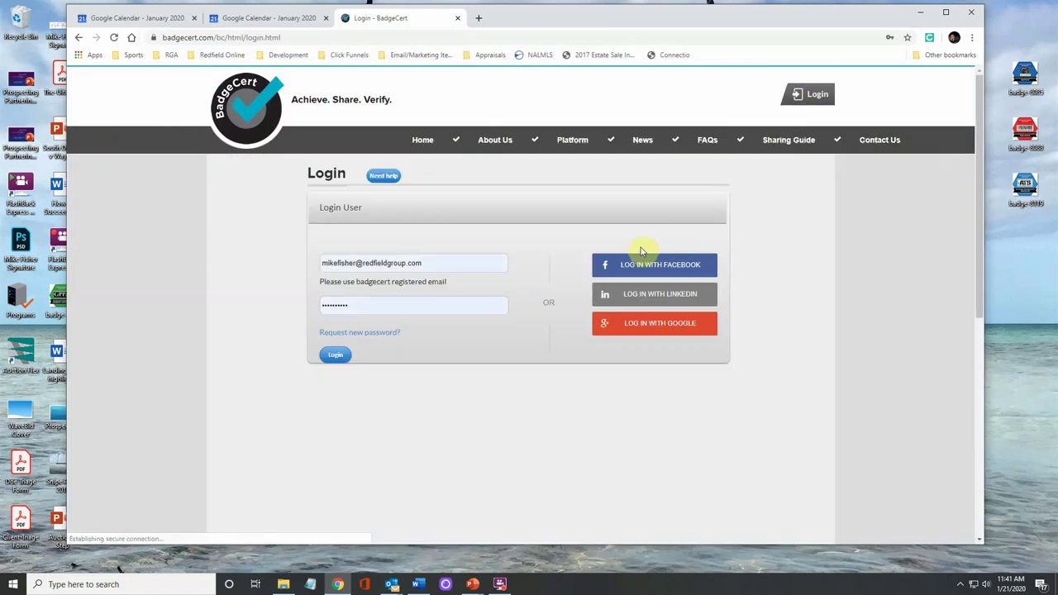
click(332, 356)
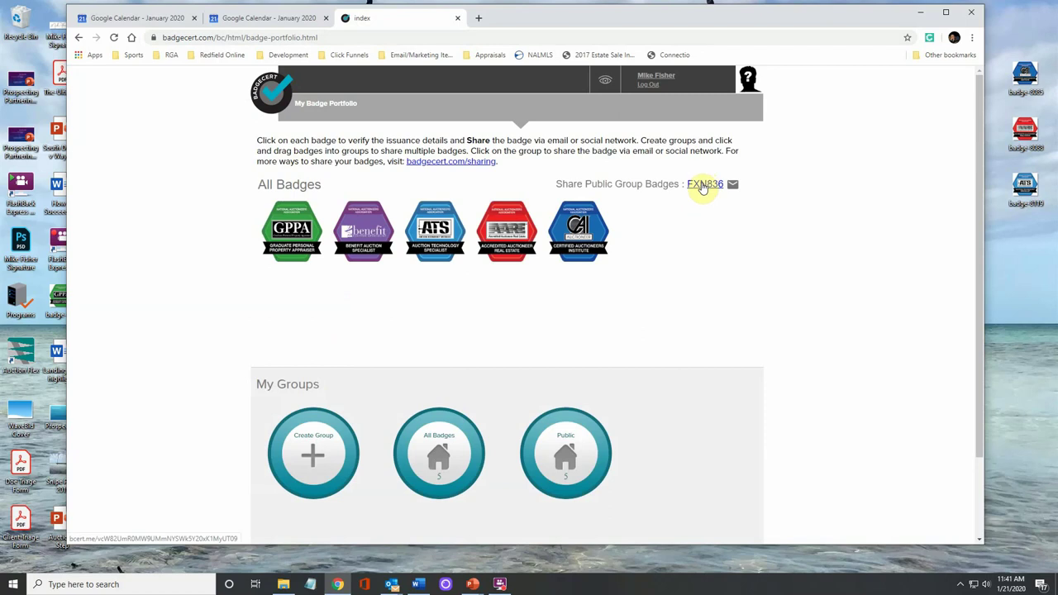
- Open the shared public badge group, pass its BadgeCert verification, and select the resulting page's web address
click(703, 185)
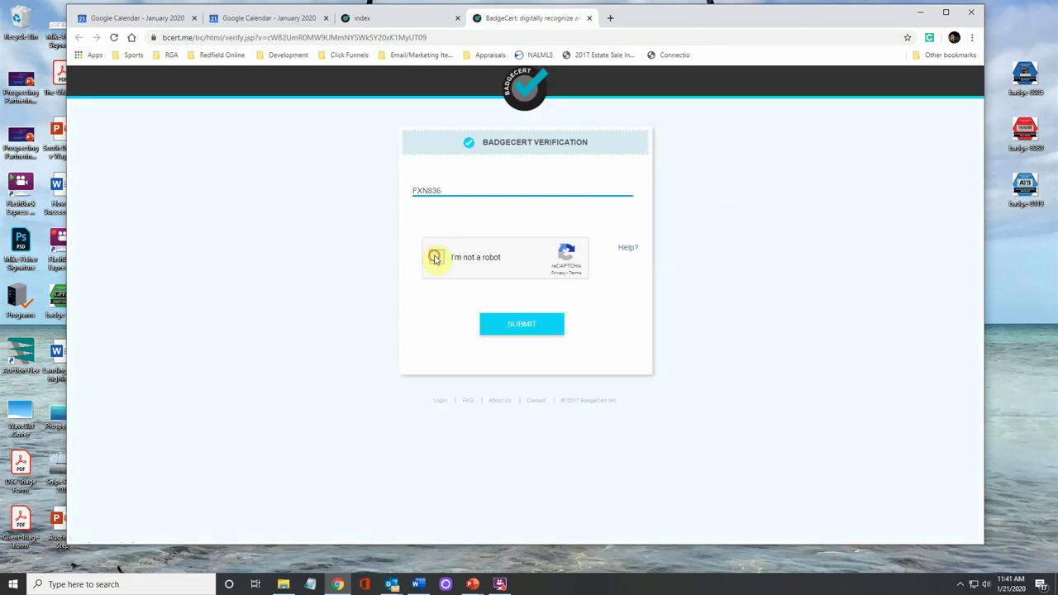
click(435, 258)
click(524, 324)
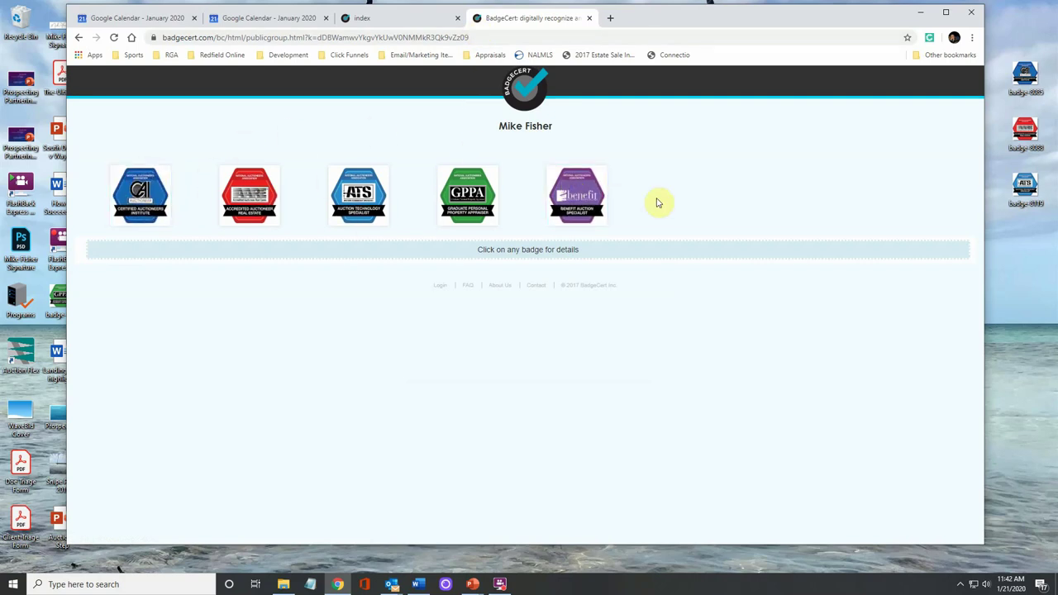
click(471, 37)
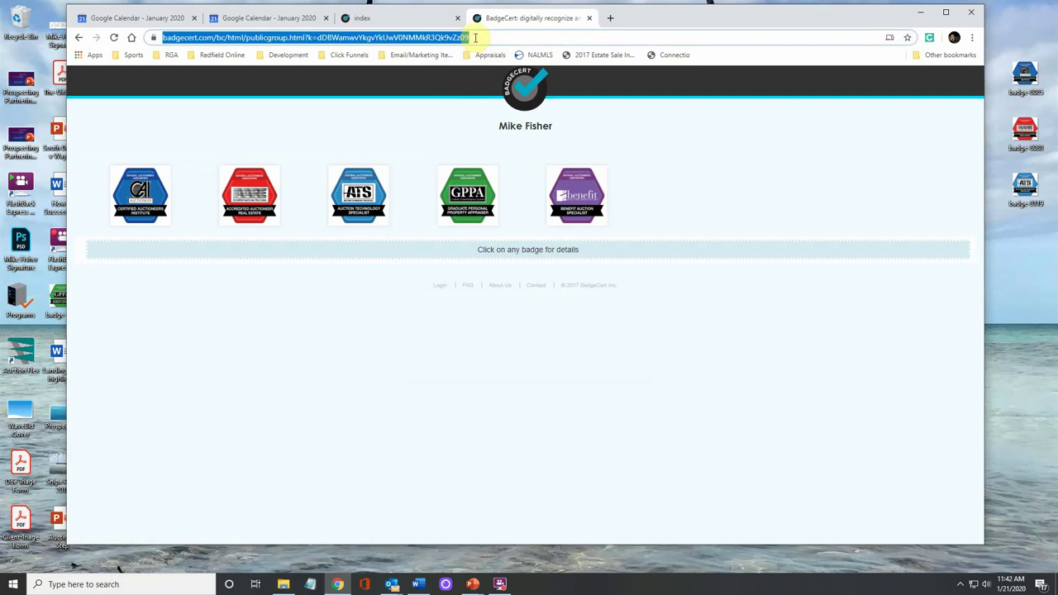